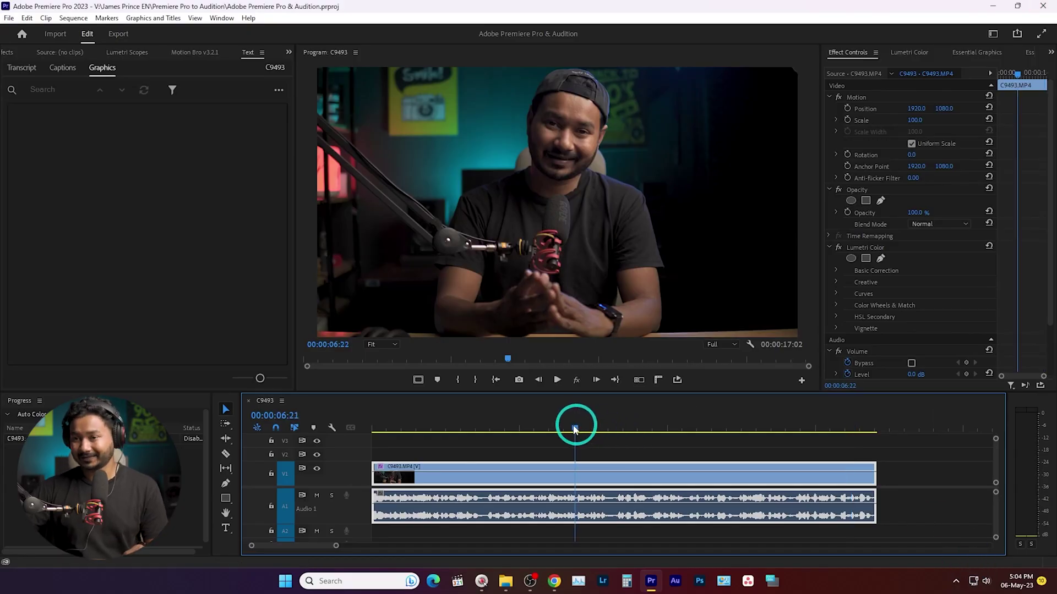
# Move the C9493 sequence playhead to 00:00:04:08 on the timeline ruler.
pyautogui.click(500, 431)
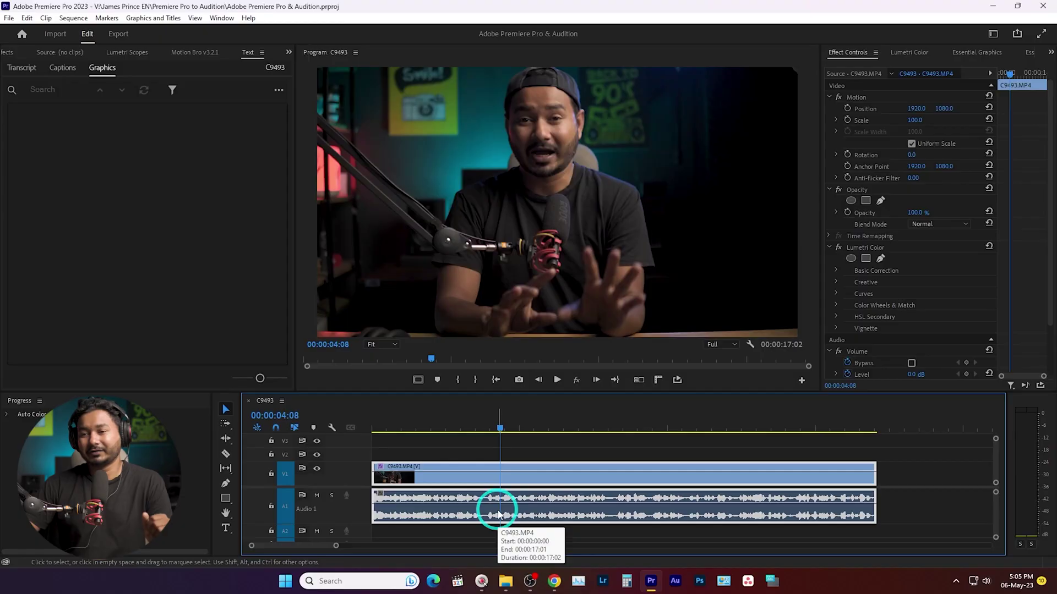
# Open the context menu of the dialogue audio clip on track A1.
pyautogui.rightClick(498, 512)
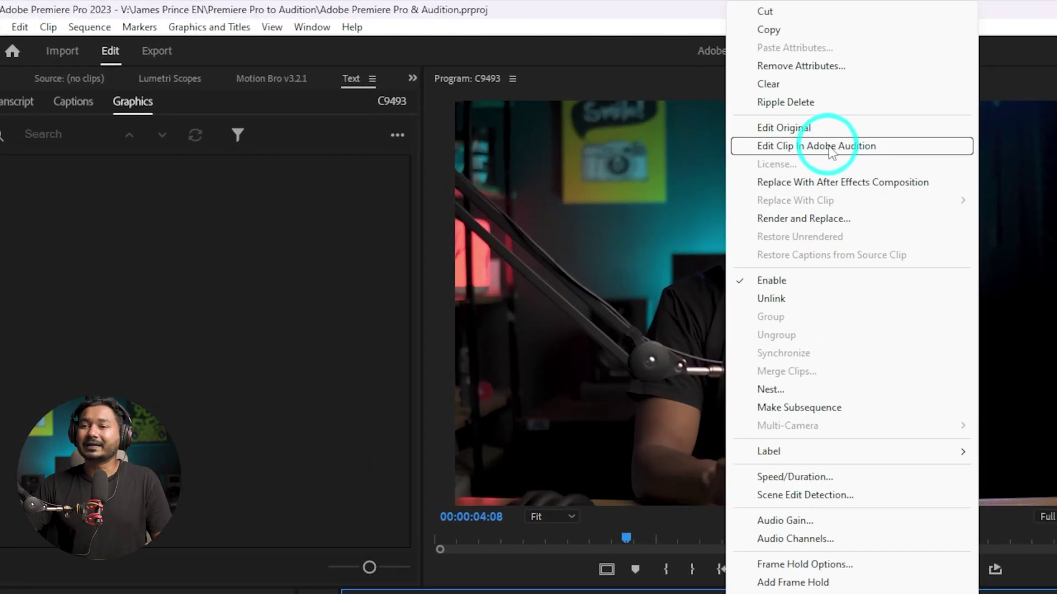
# Edit the clip in Audition as C9493 Audio Extracted.wav and reset the Default workspace to its saved layout.
pyautogui.click(598, 101)
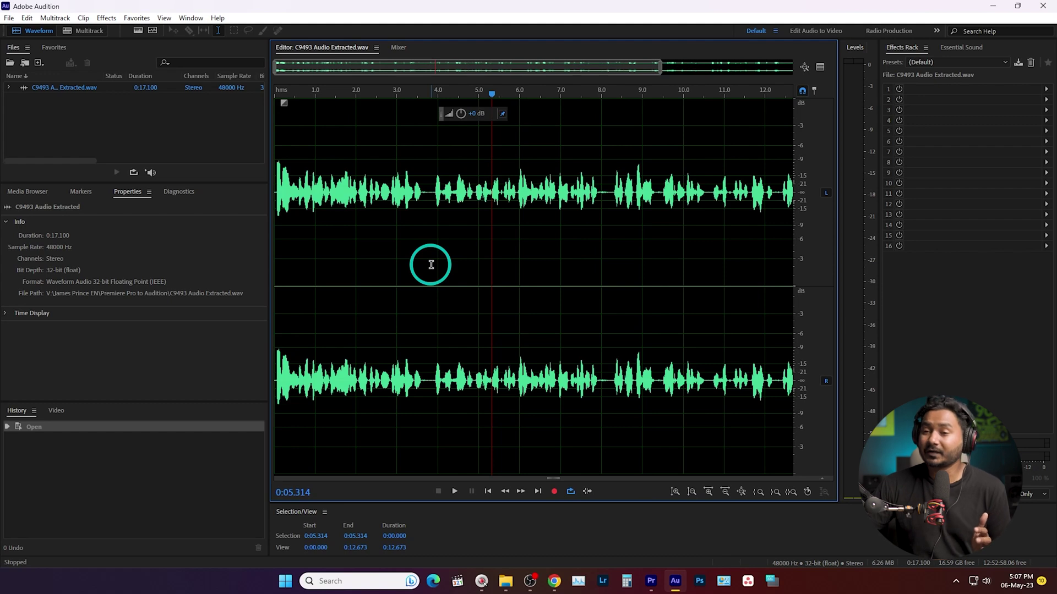
pyautogui.click(467, 250)
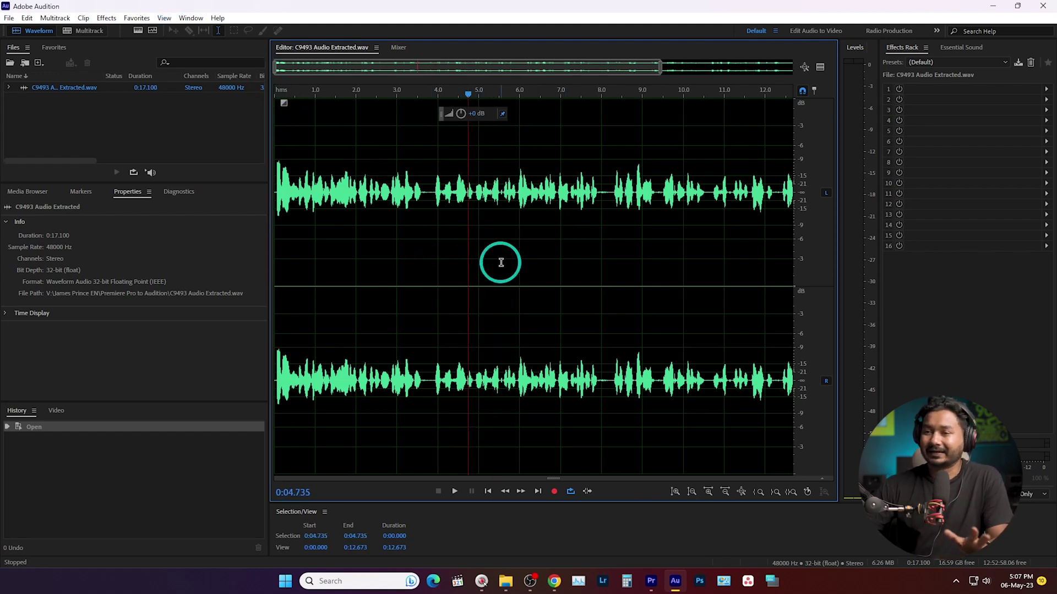
pyautogui.click(780, 31)
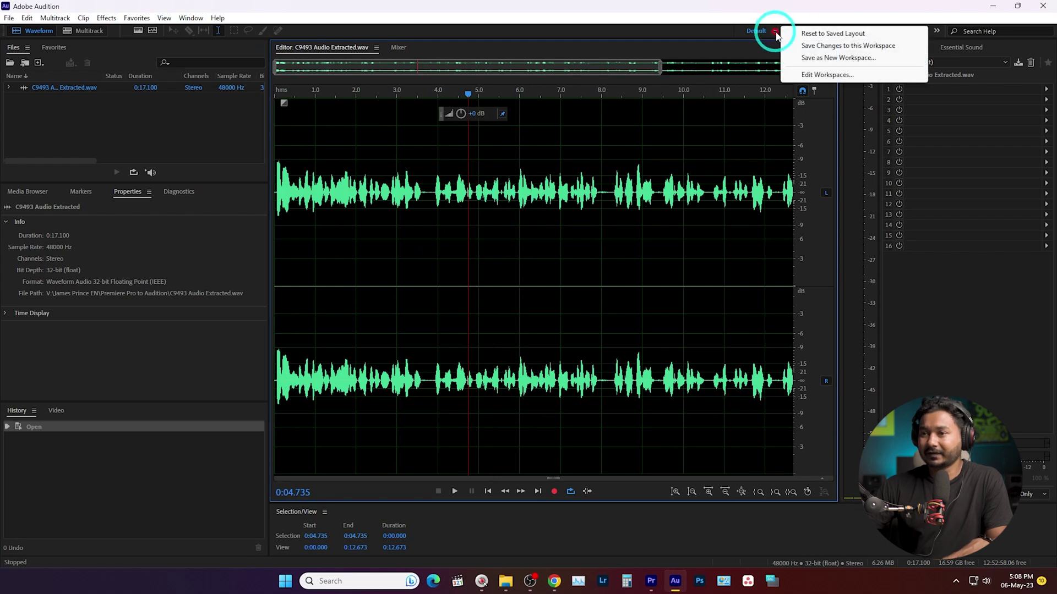
pyautogui.click(820, 34)
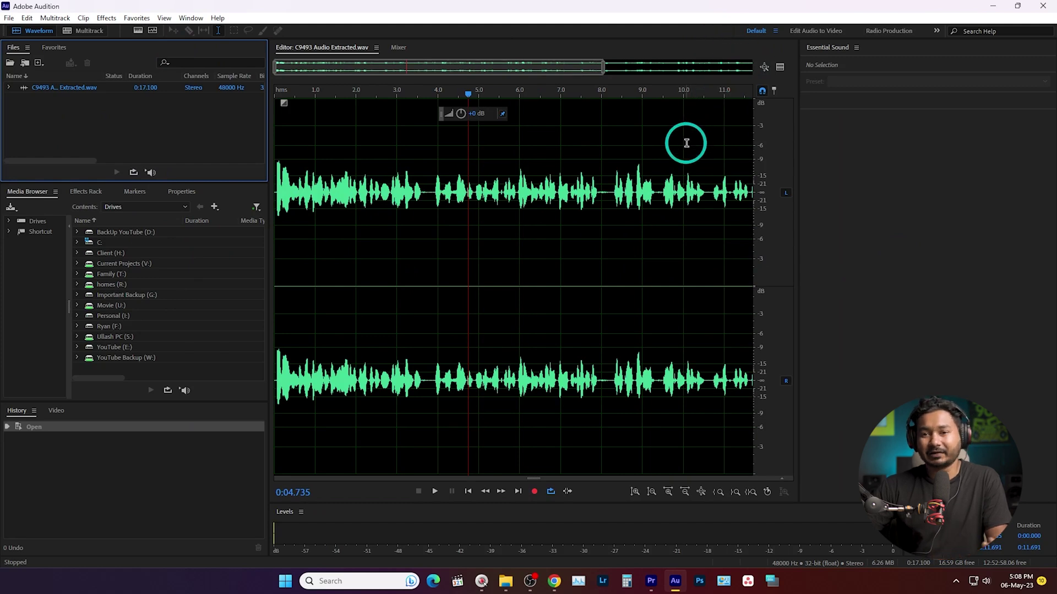
# Dock the Effects Rack beside Essential Sound, then play the dialogue's opening and stop at 0:03.820.
pyautogui.click(104, 193)
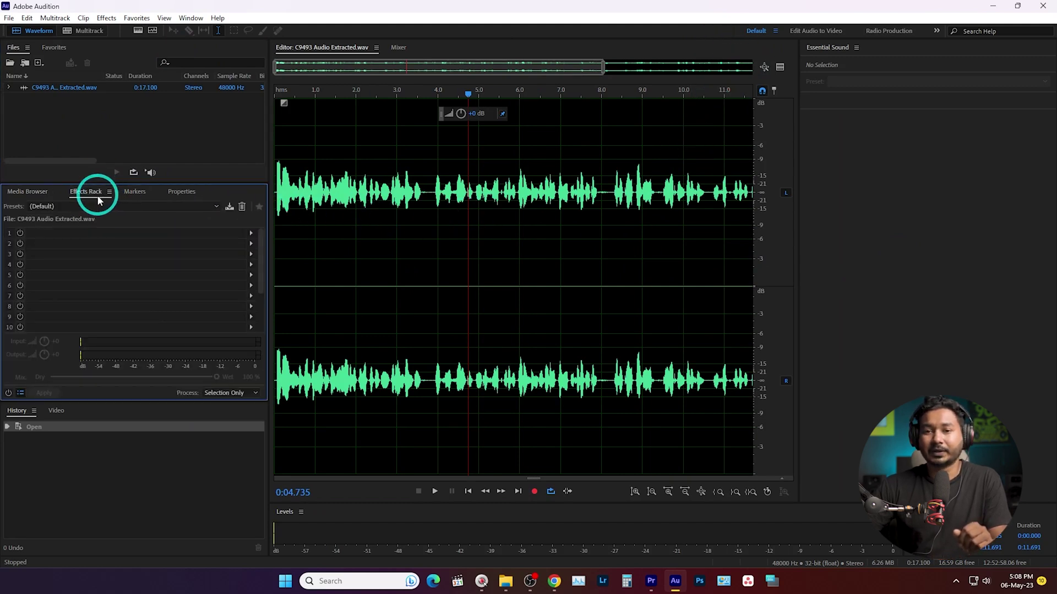
pyautogui.moveTo(91, 197); pyautogui.dragTo(837, 56)
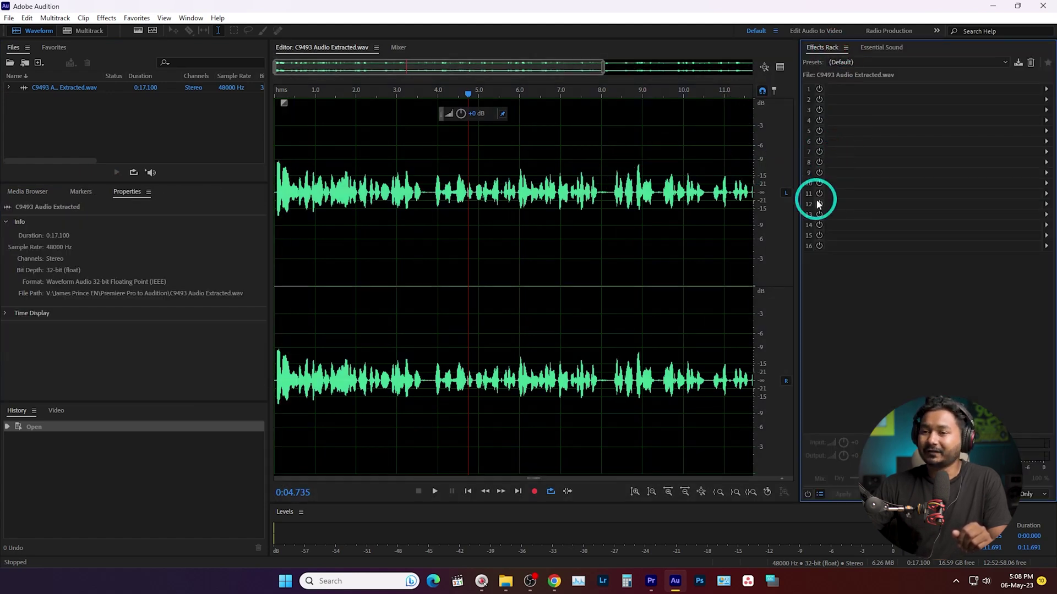
pyautogui.click(486, 186)
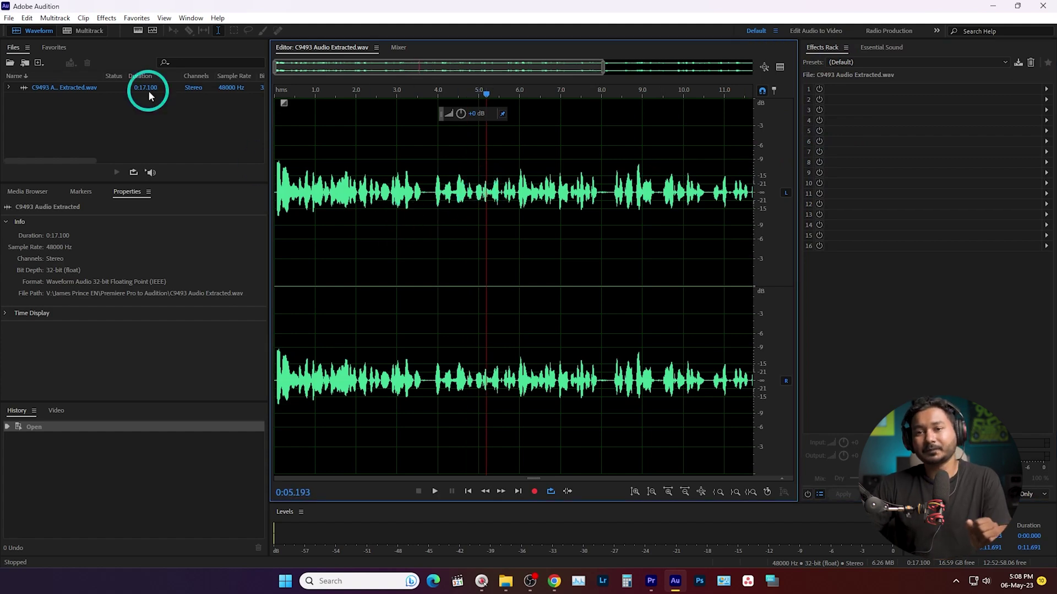
pyautogui.click(53, 107)
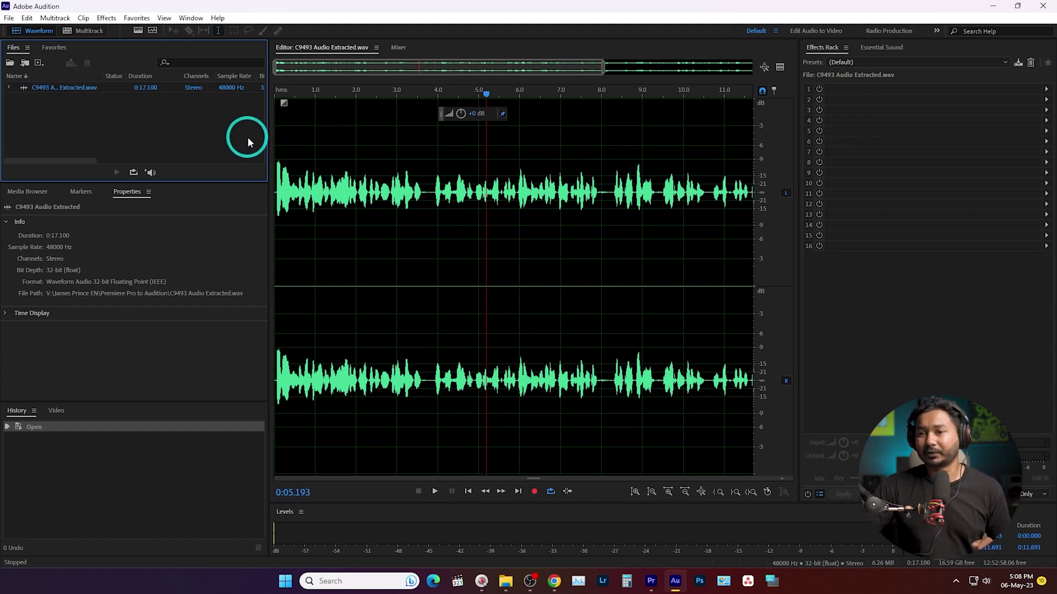
pyautogui.click(389, 237)
pyautogui.click(304, 198)
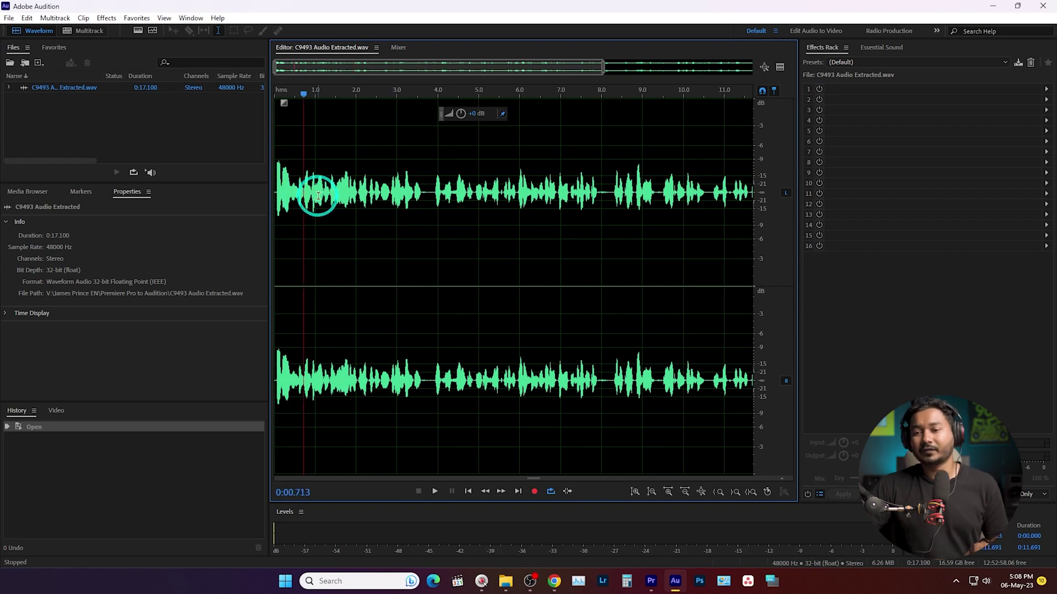
pyautogui.press('space')
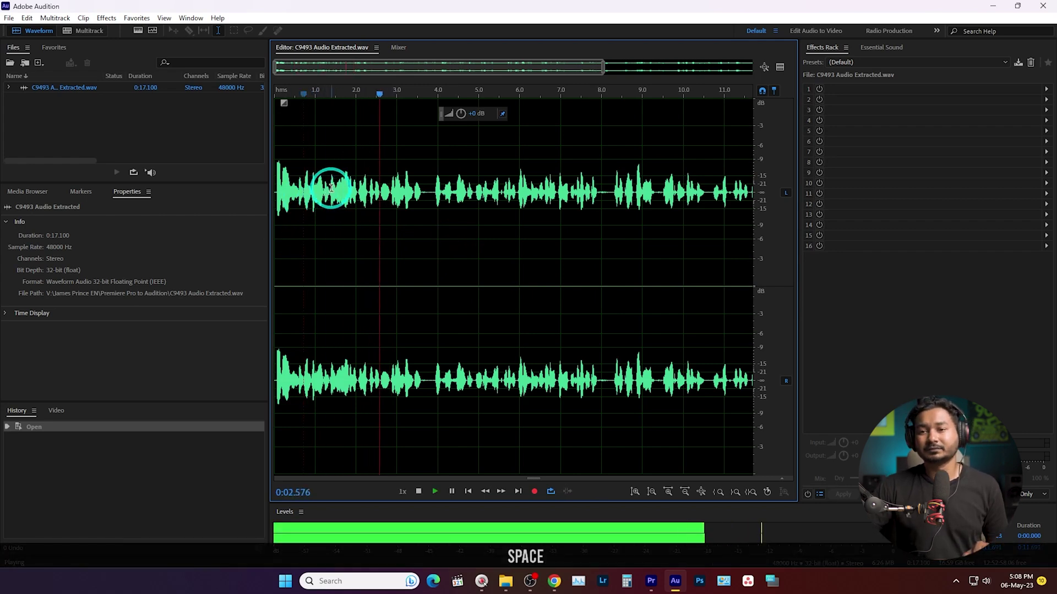
pyautogui.press('space')
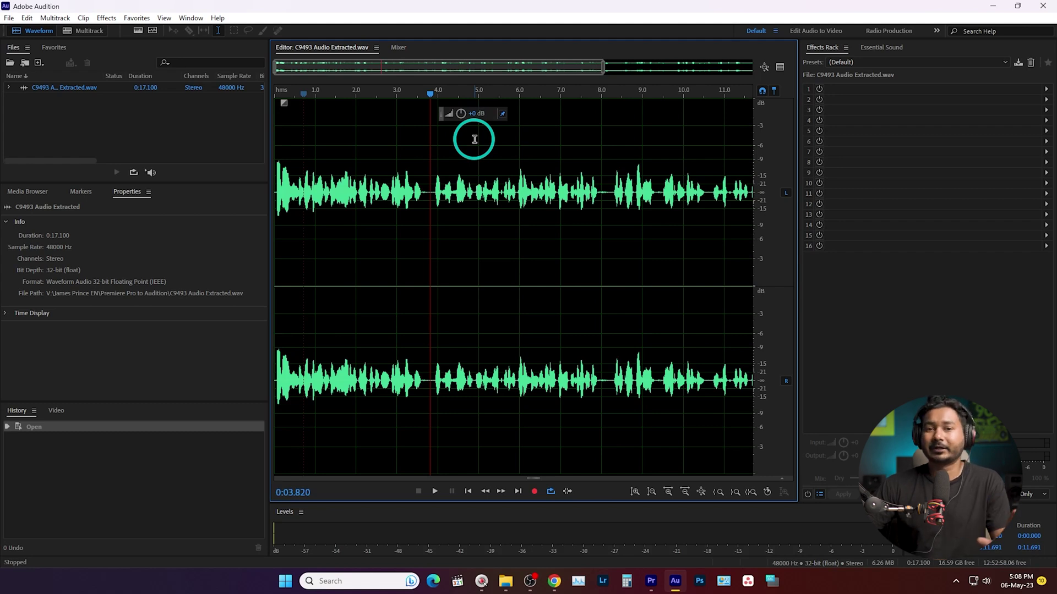
# Select the whole waveform and normalize it to -2 dB.
pyautogui.doubleClick(395, 197)
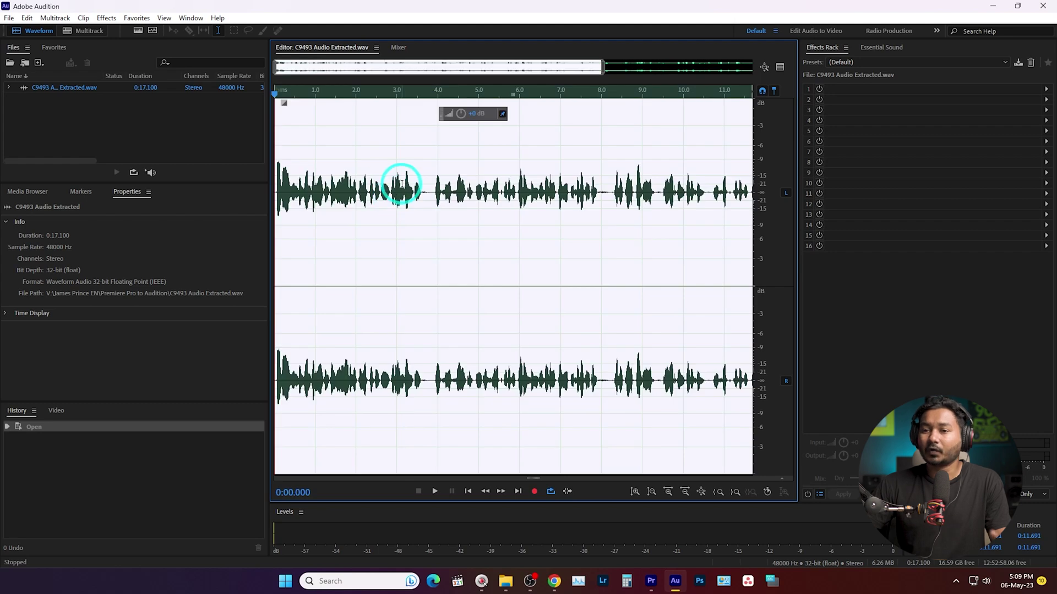
pyautogui.click(401, 183)
pyautogui.doubleClick(401, 184)
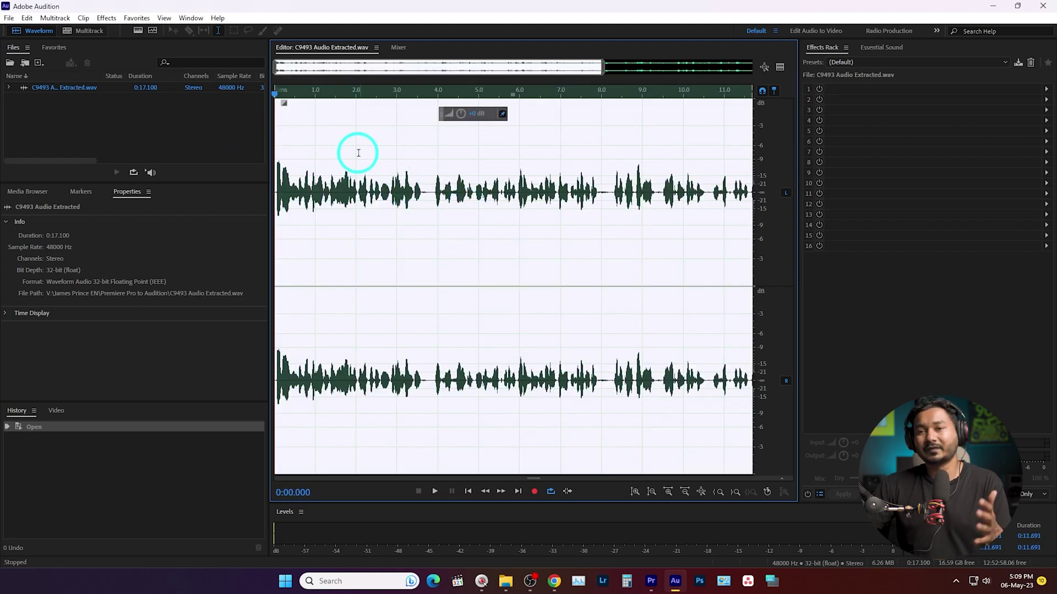
pyautogui.click(106, 18)
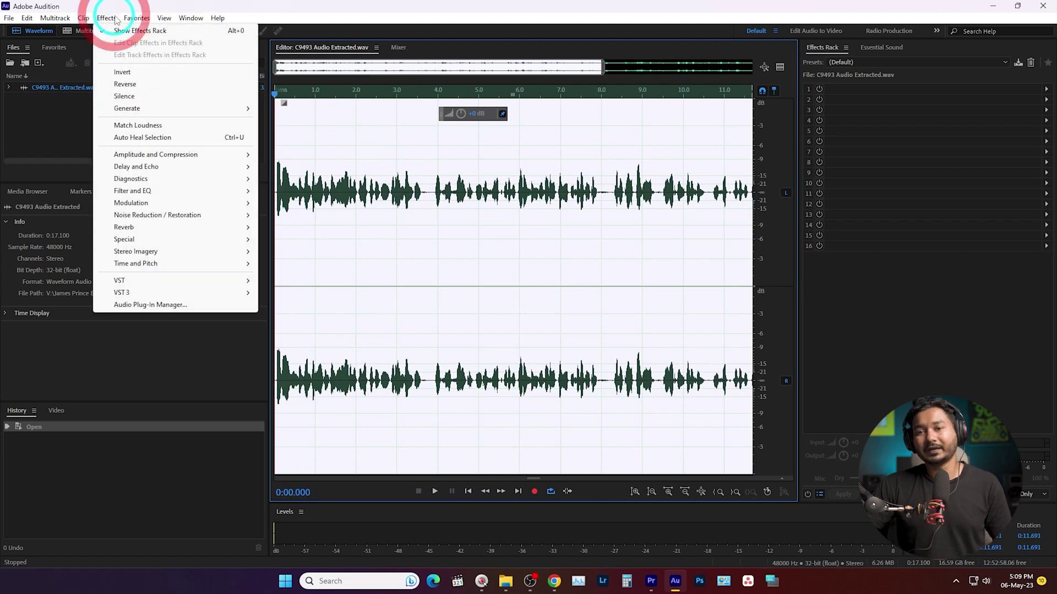
pyautogui.moveTo(223, 155)
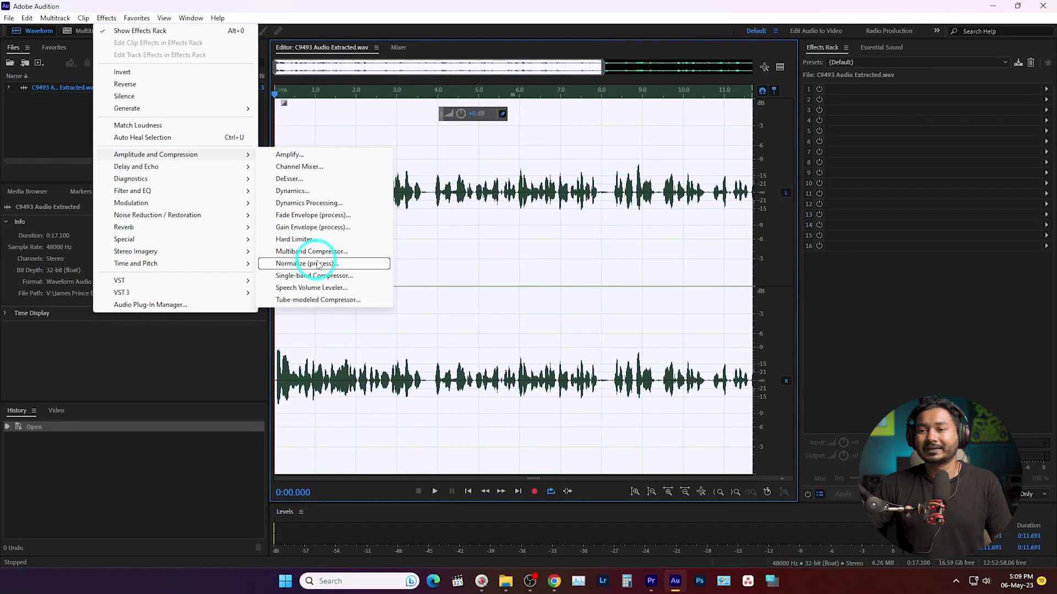
pyautogui.click(330, 234)
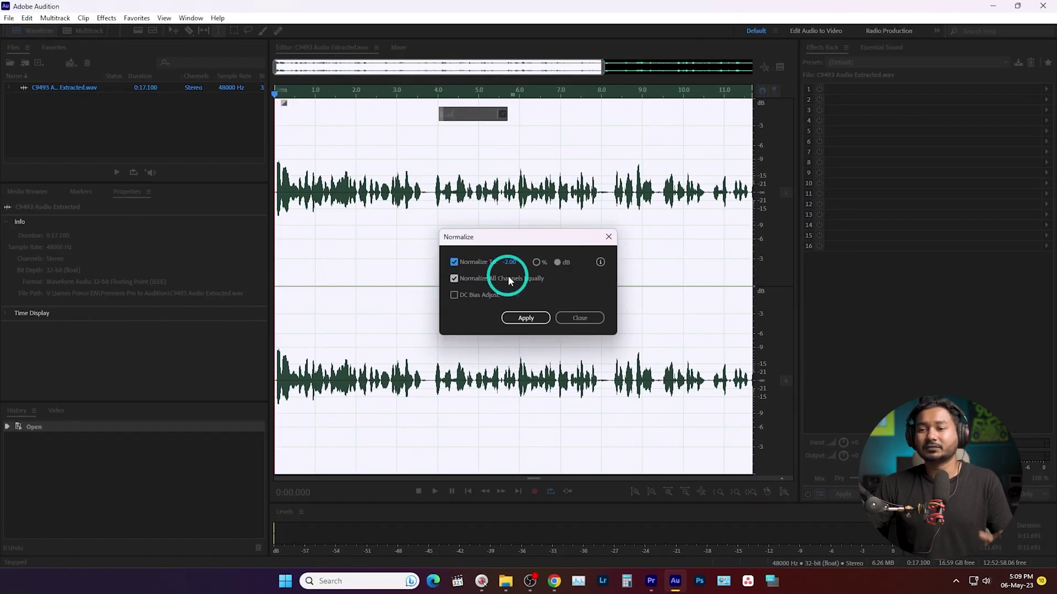
pyautogui.moveTo(504, 263); pyautogui.dragTo(490, 282)
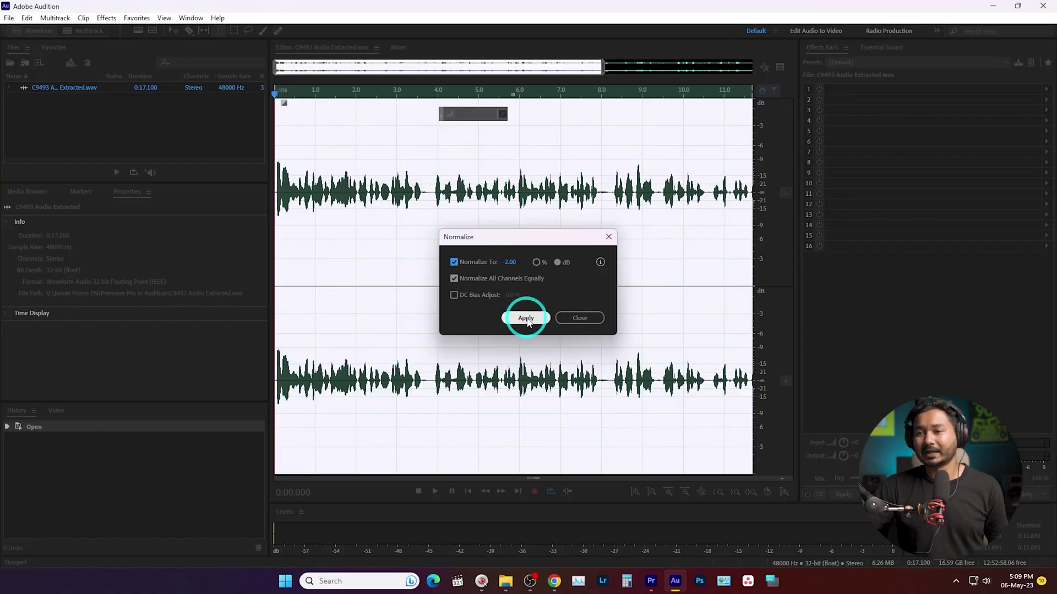
pyautogui.click(526, 318)
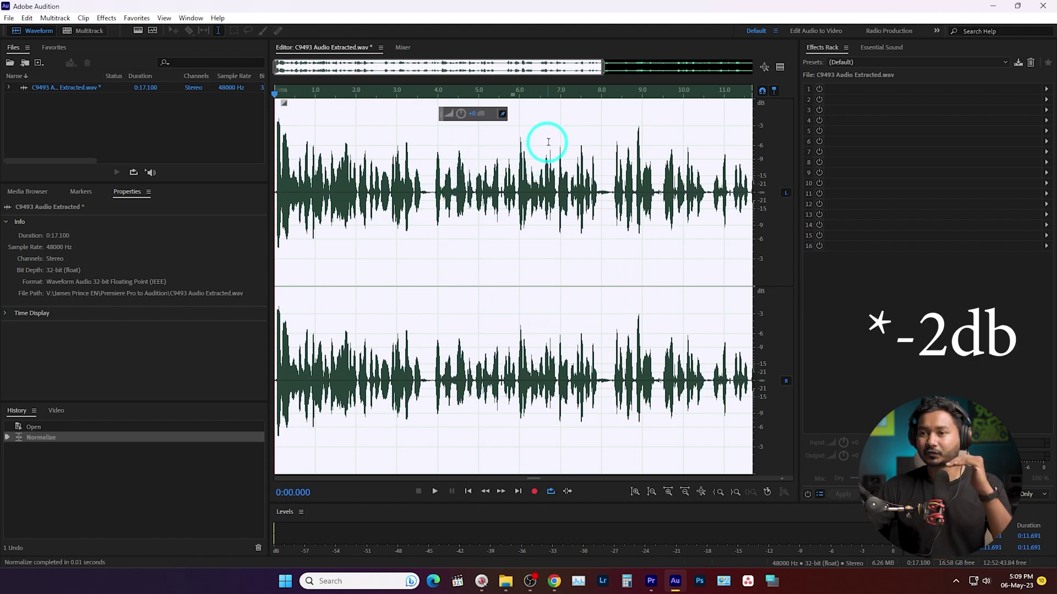
# Play the normalized dialogue from 0:01.385, stopping at 0:03.623.
pyautogui.click(331, 201)
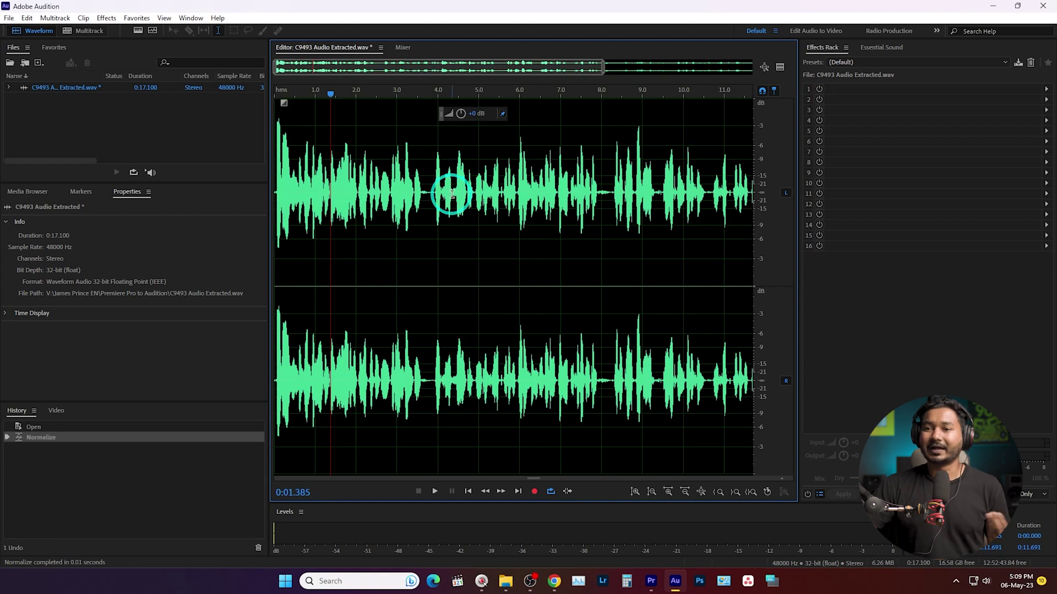
pyautogui.press('space')
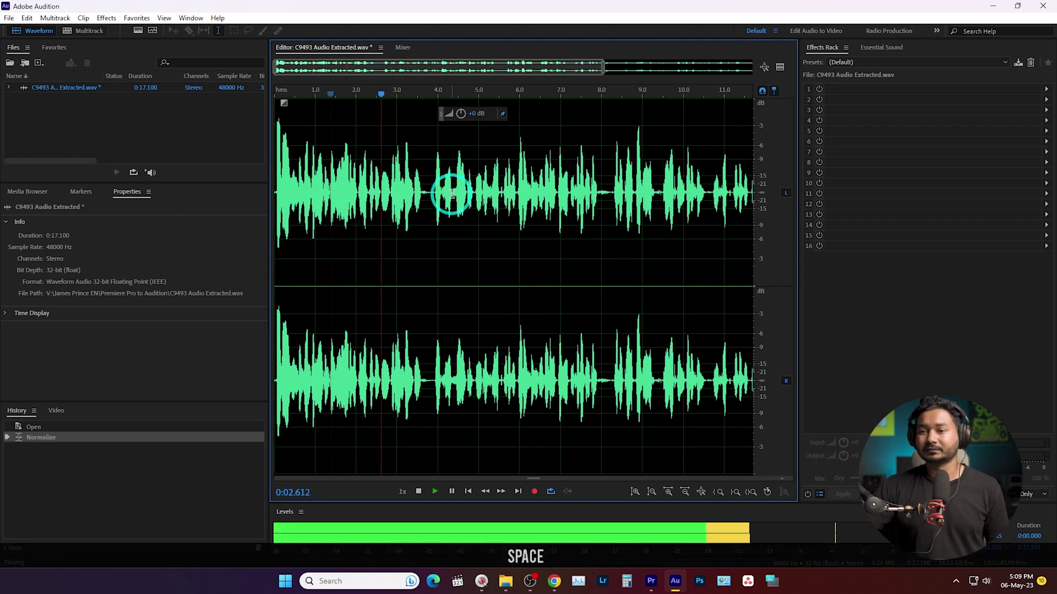
pyautogui.press('space')
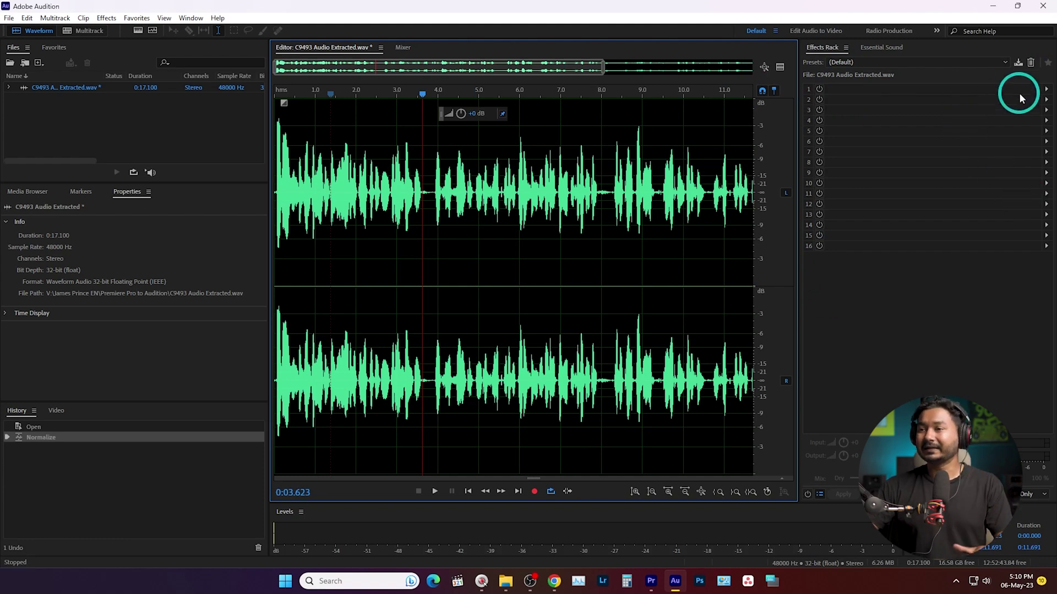
# Add DeNoise to the first Effects Rack slot and reopen its settings beside the waveform.
pyautogui.click(1046, 90)
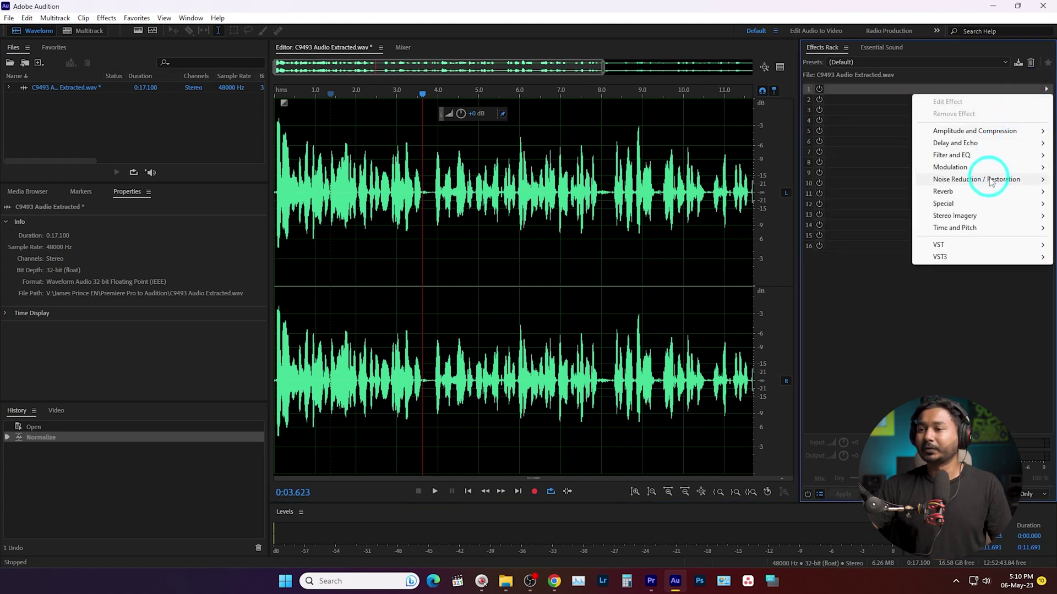
pyautogui.moveTo(930, 182)
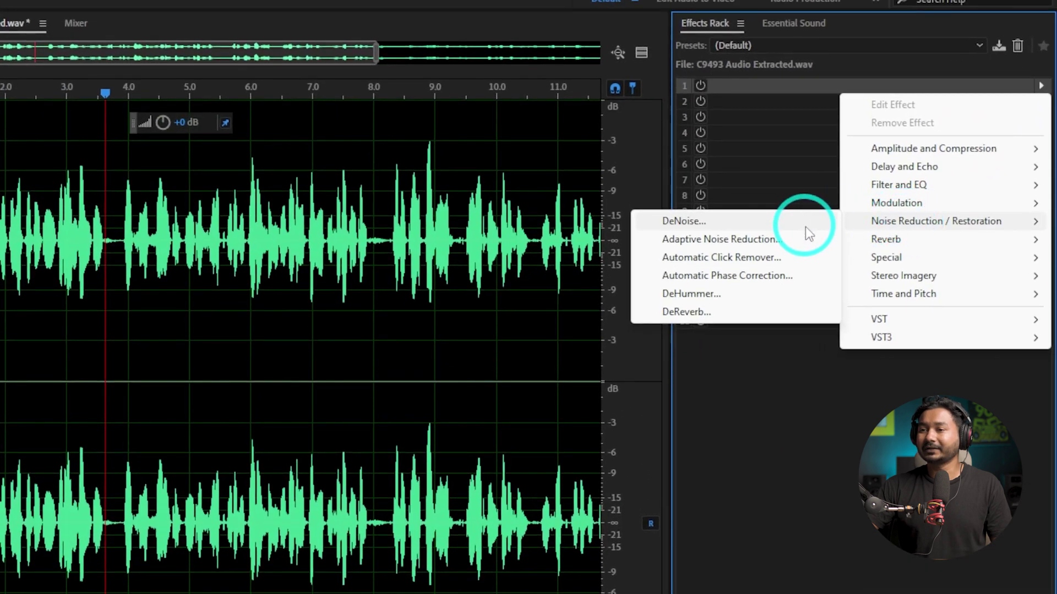
pyautogui.click(741, 223)
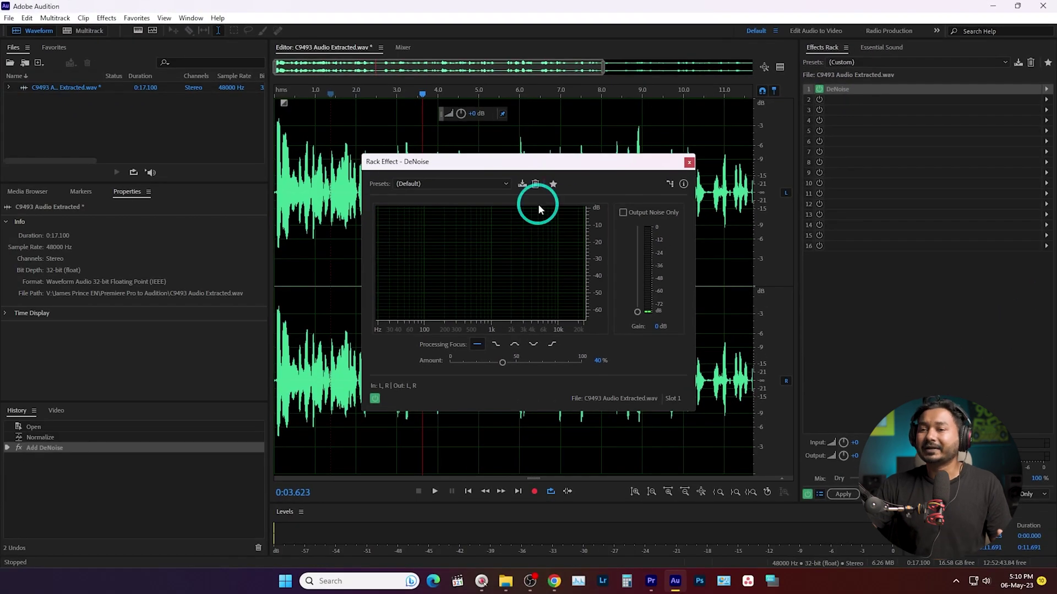
pyautogui.click(688, 163)
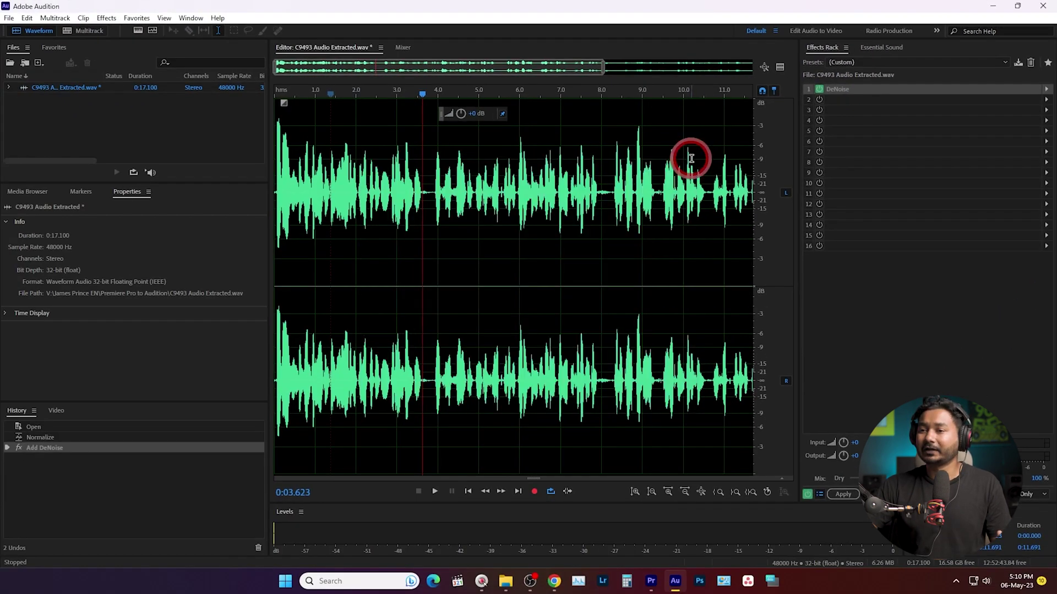
pyautogui.doubleClick(881, 89)
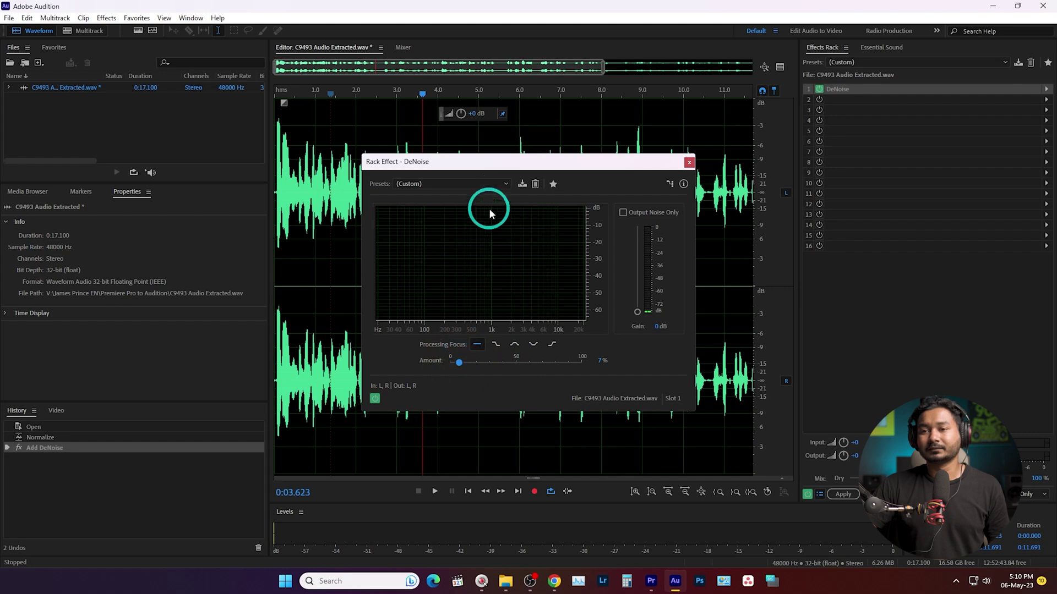
pyautogui.moveTo(509, 165); pyautogui.dragTo(654, 279)
# Compare playback of the dialogue with DeNoise bypassed and active.
pyautogui.click(350, 203)
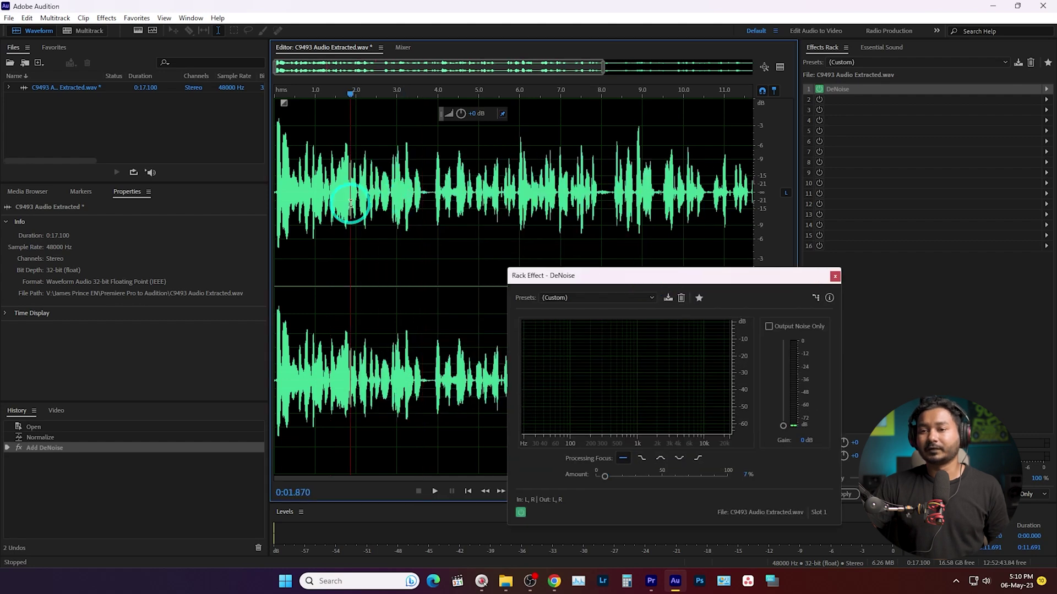
pyautogui.press('space')
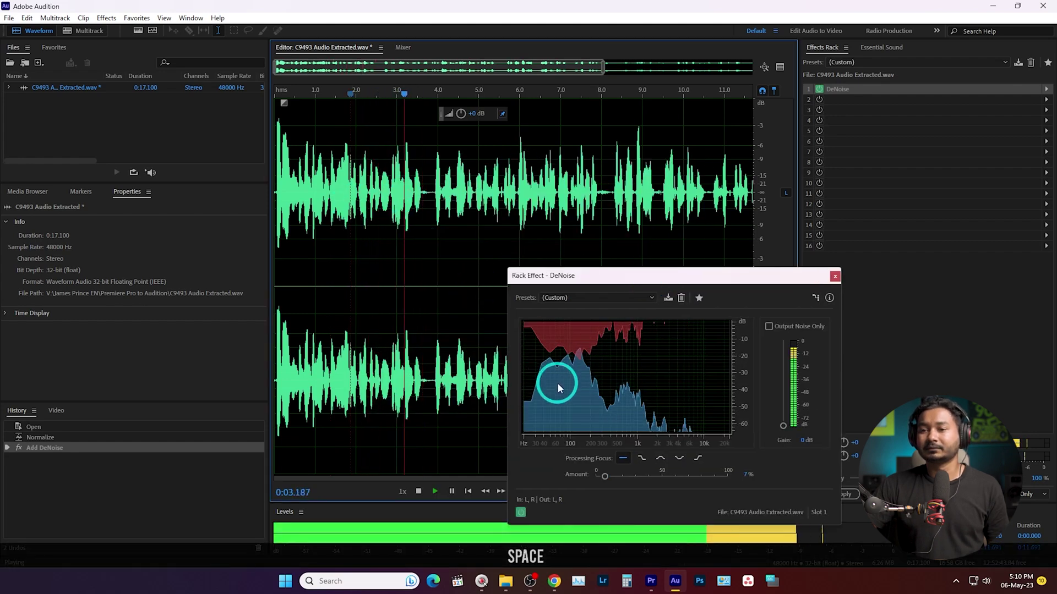
pyautogui.press('space')
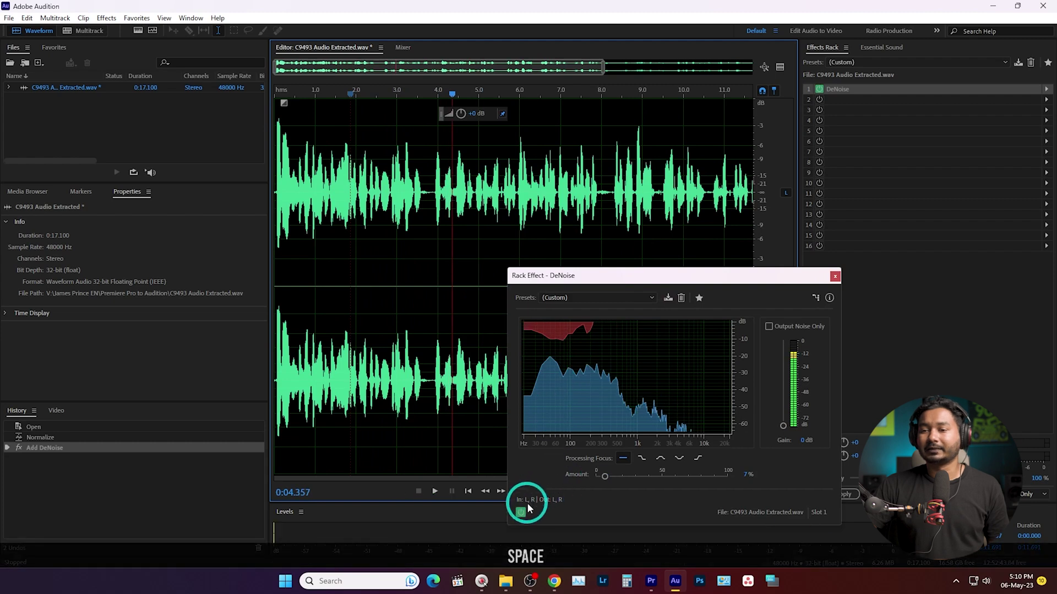
pyautogui.click(521, 512)
pyautogui.press('space')
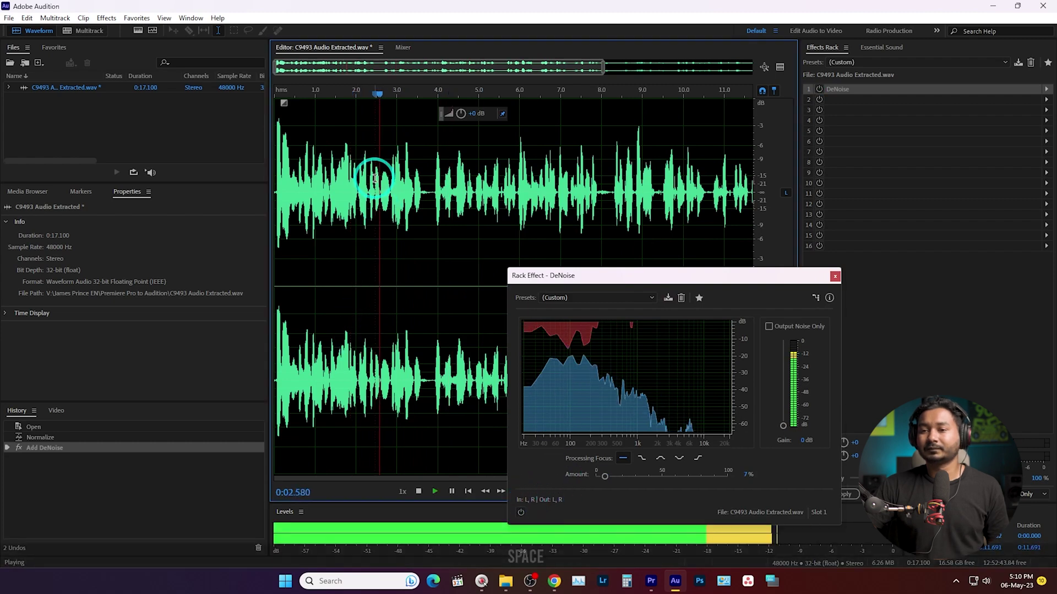
pyautogui.press('space')
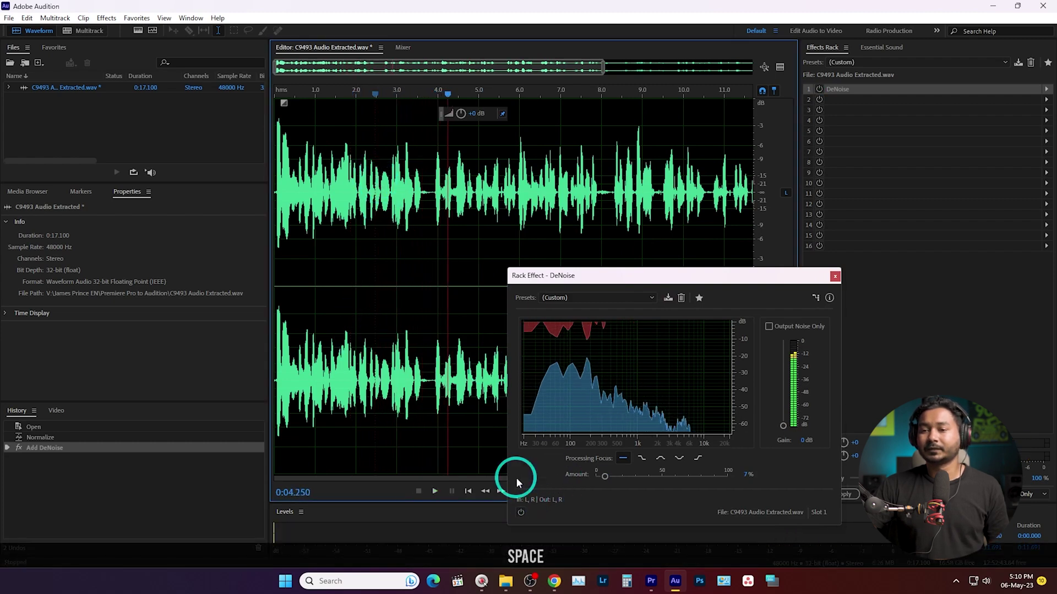
pyautogui.click(520, 513)
pyautogui.click(378, 212)
pyautogui.press('space')
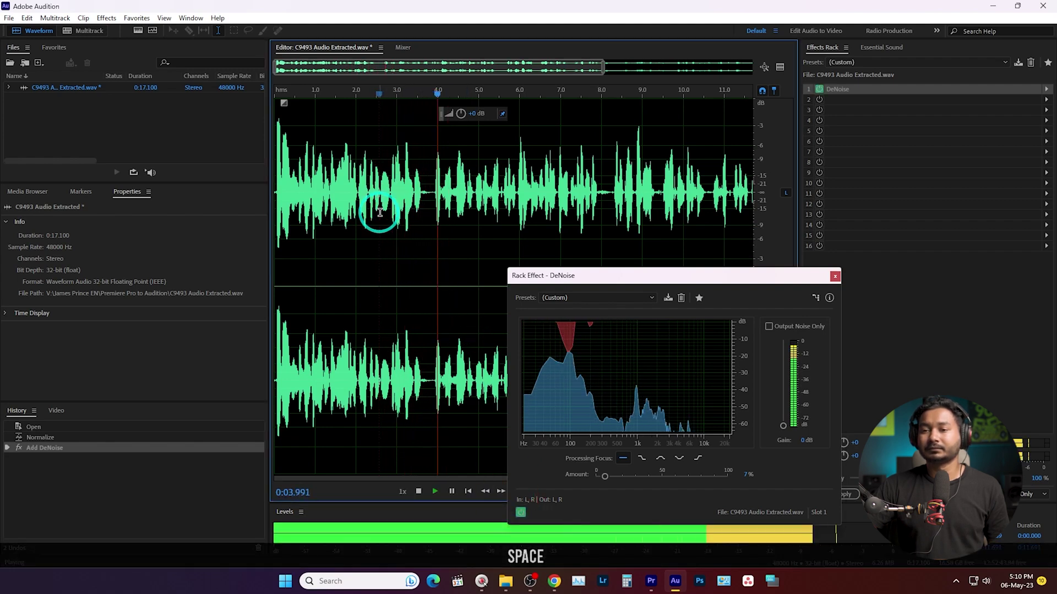
pyautogui.press('space')
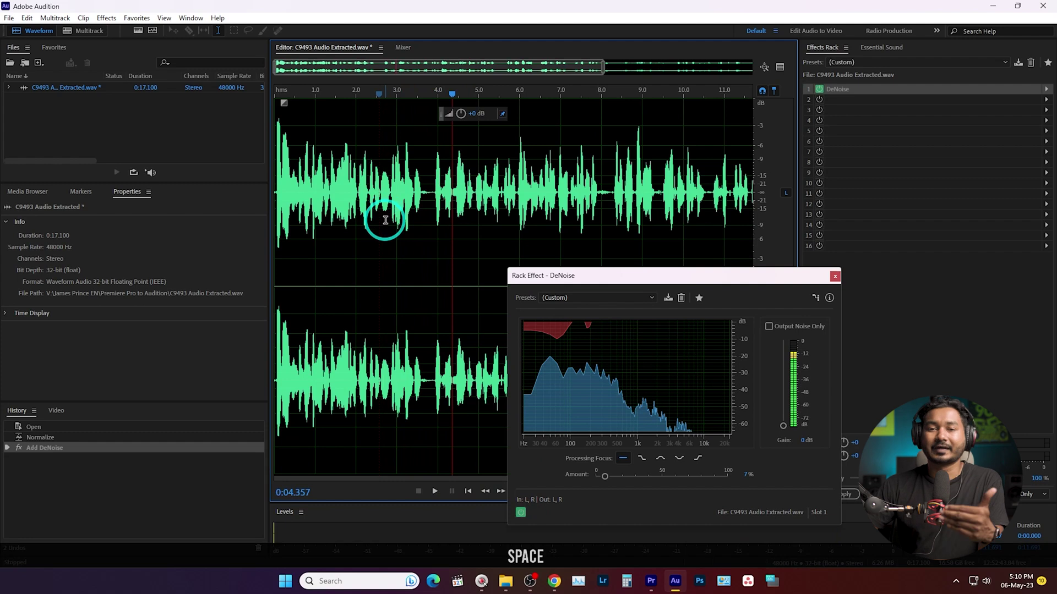
# Audition DeNoise at 54% amount, then lower it to 7% and close its settings.
pyautogui.click(611, 340)
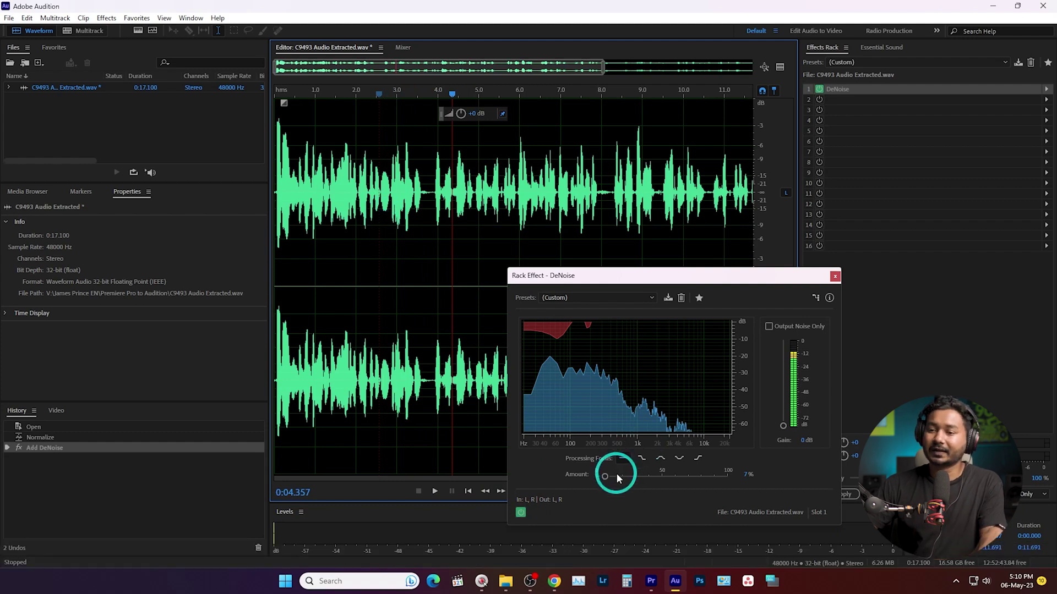
pyautogui.moveTo(606, 476); pyautogui.dragTo(668, 481)
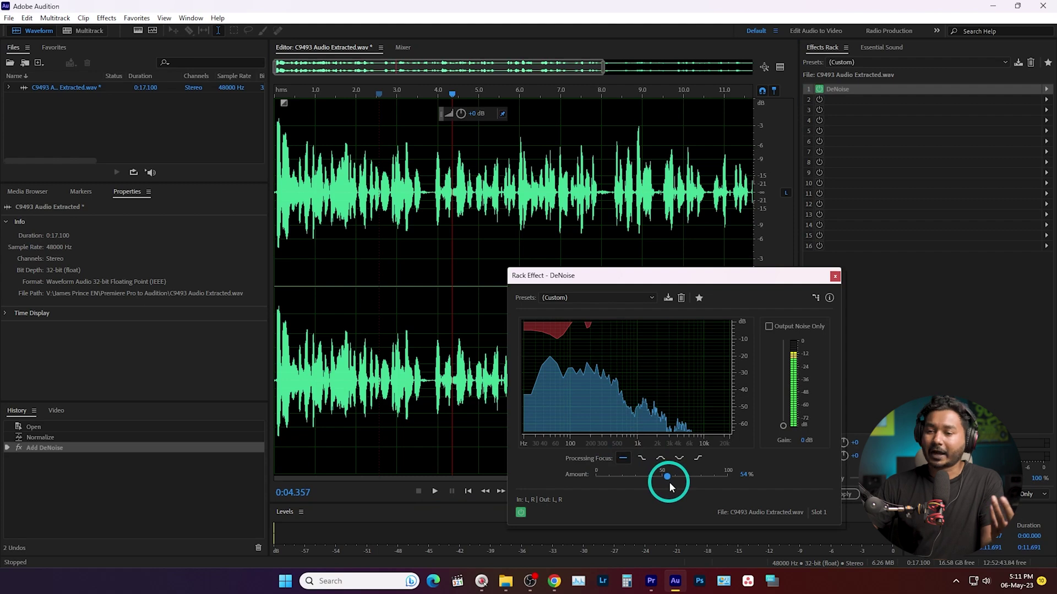
pyautogui.click(363, 208)
pyautogui.press('space')
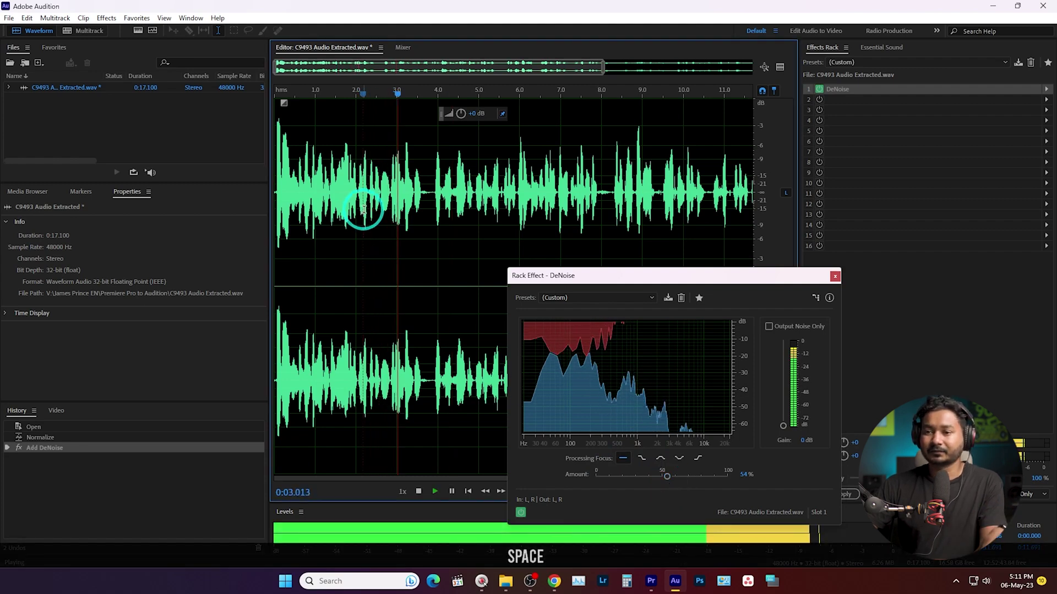
pyautogui.press('space')
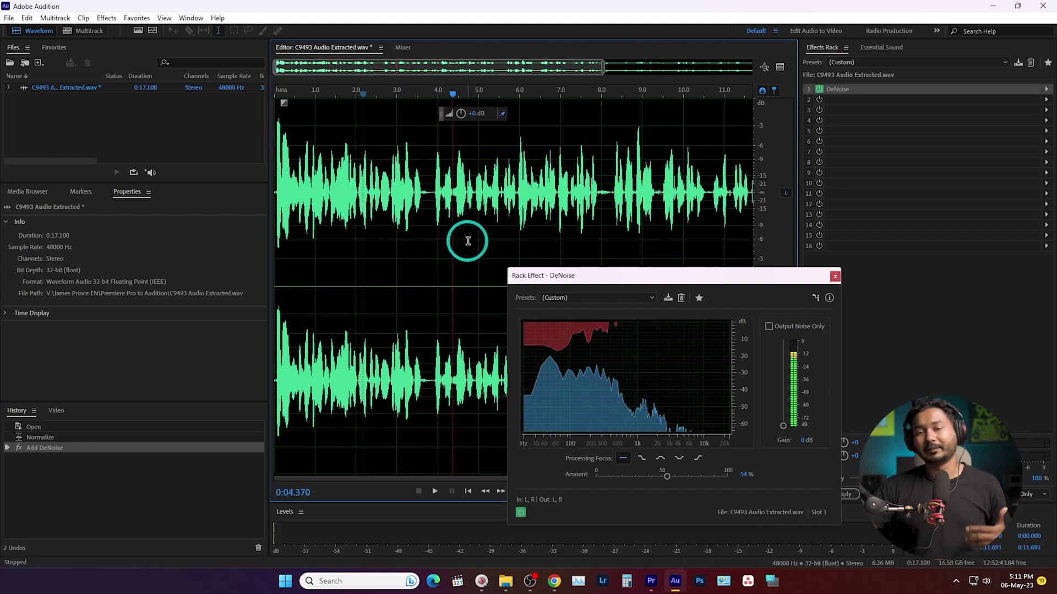
pyautogui.moveTo(666, 477); pyautogui.dragTo(628, 485)
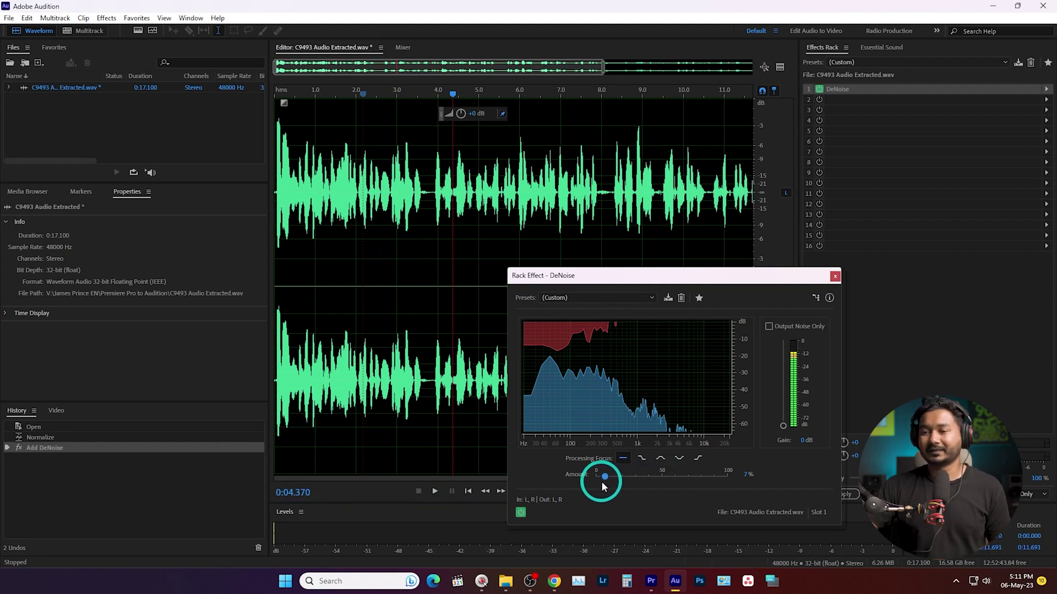
pyautogui.click(835, 277)
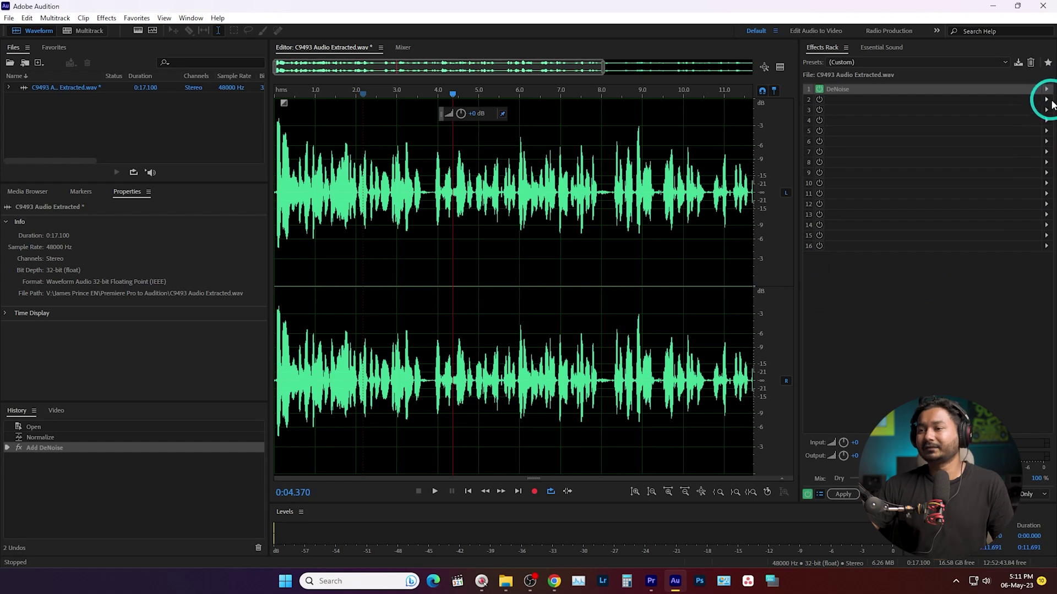
# Add a Default-preset Parametric Equalizer in slot 2 with 40 Hz high-pass and 18000 Hz low-pass enabled.
pyautogui.click(1047, 100)
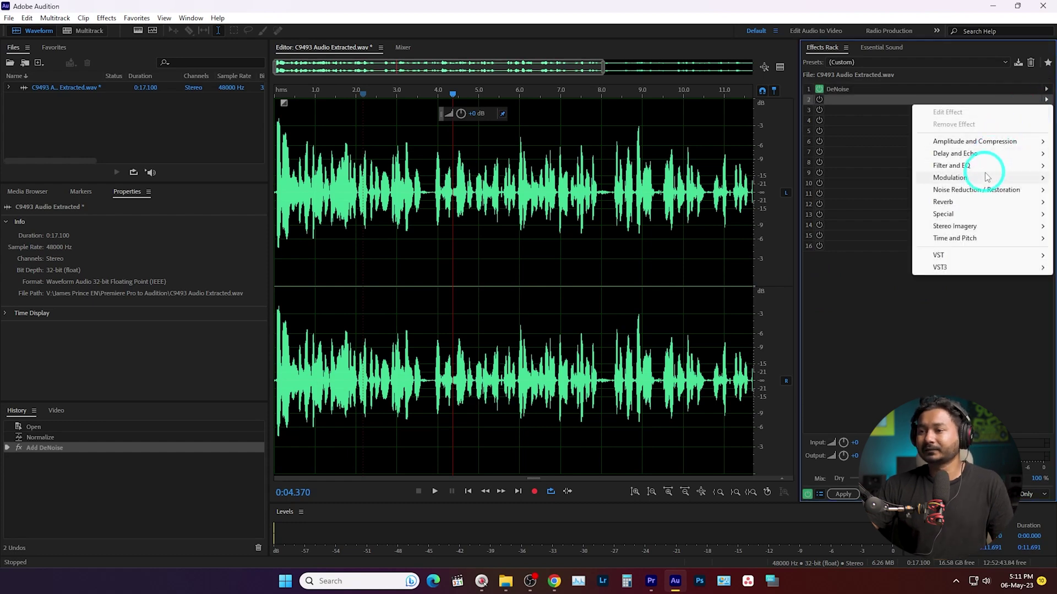
pyautogui.moveTo(958, 165)
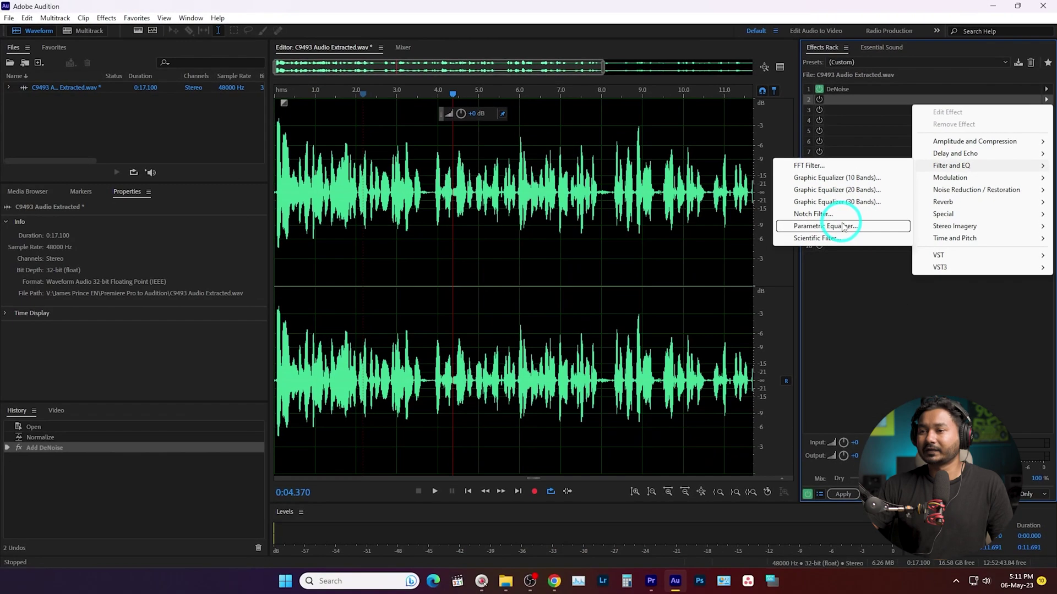
pyautogui.click(738, 340)
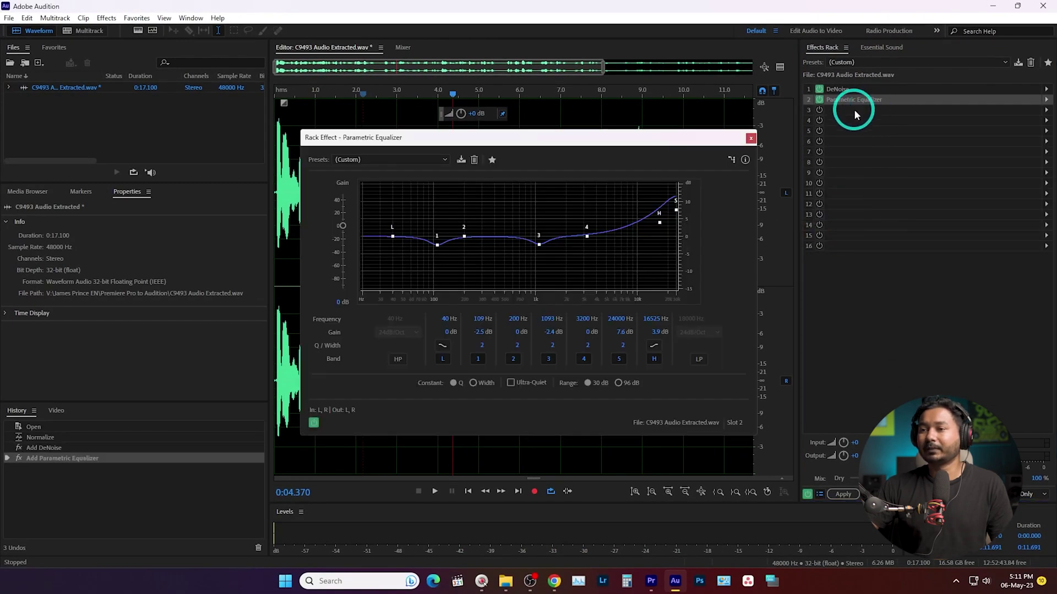
pyautogui.click(397, 159)
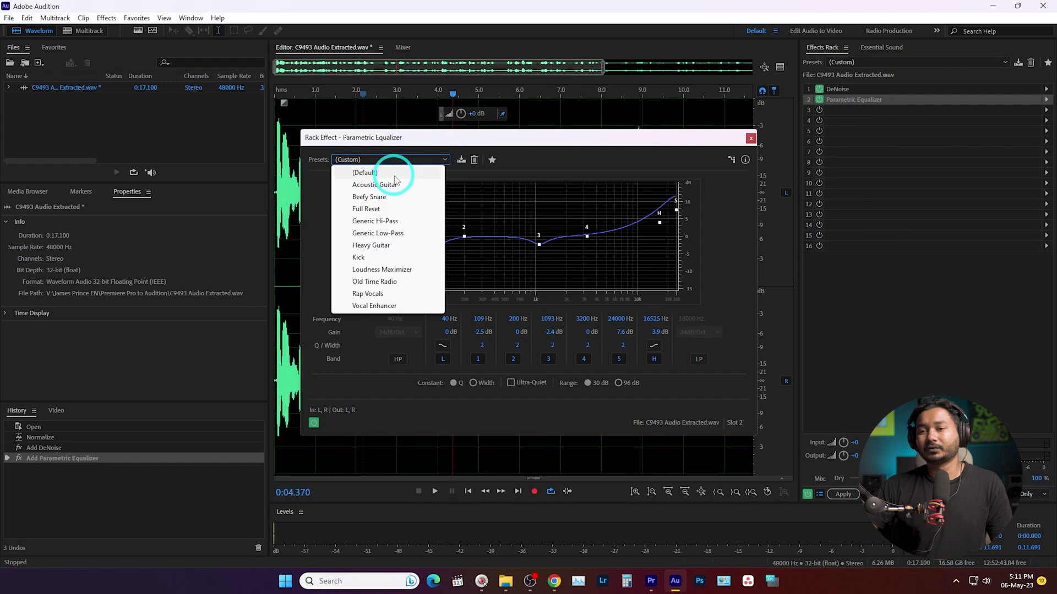
pyautogui.click(394, 173)
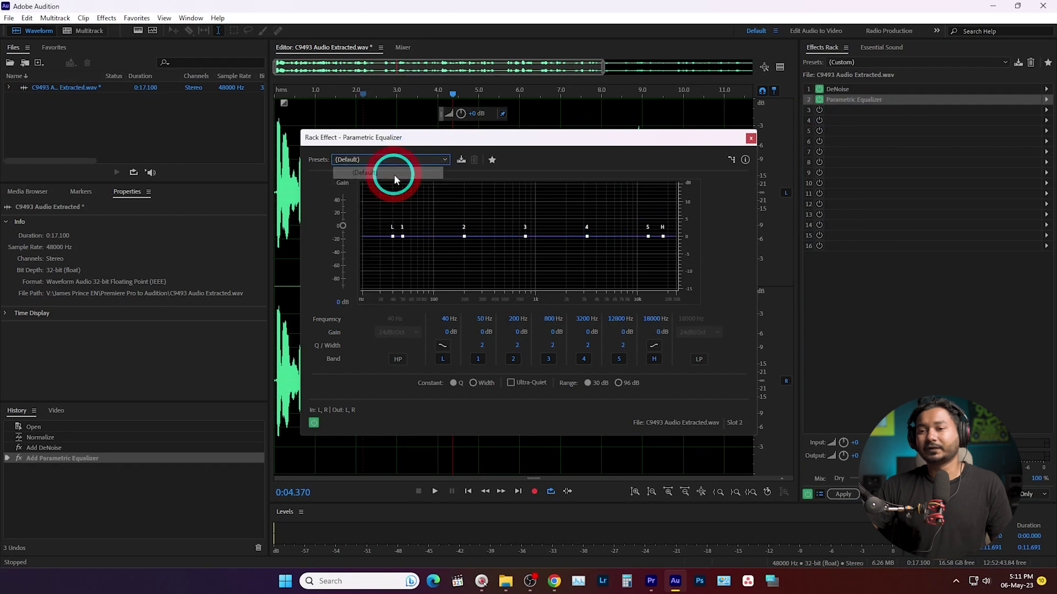
pyautogui.click(399, 359)
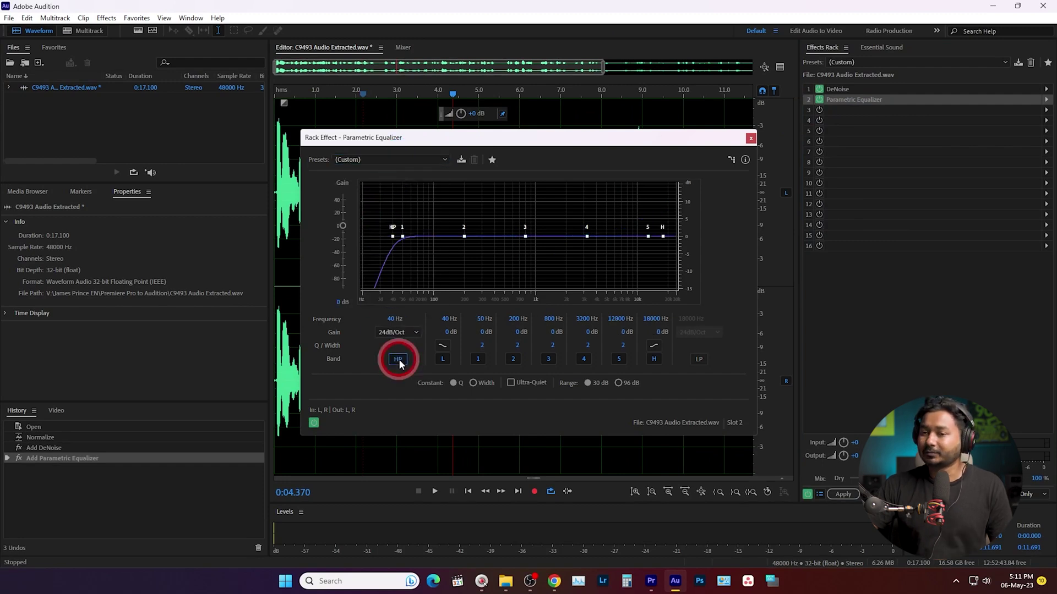
pyautogui.click(703, 360)
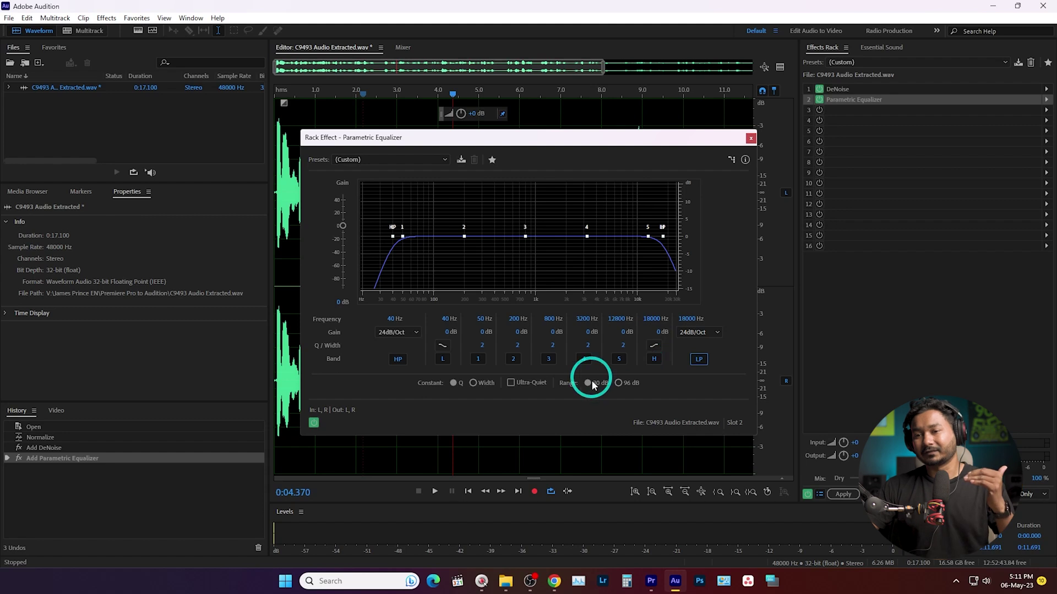
pyautogui.click(751, 138)
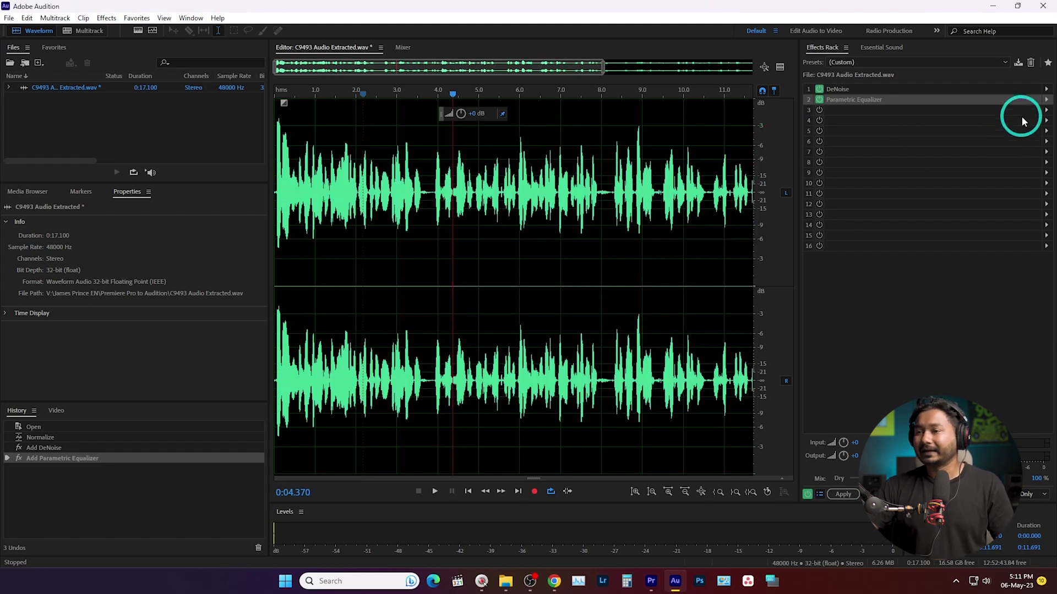
# Add a Parametric Equalizer to slot 3 with the Vocal Enhancer preset and compare it bypassed.
pyautogui.click(1047, 110)
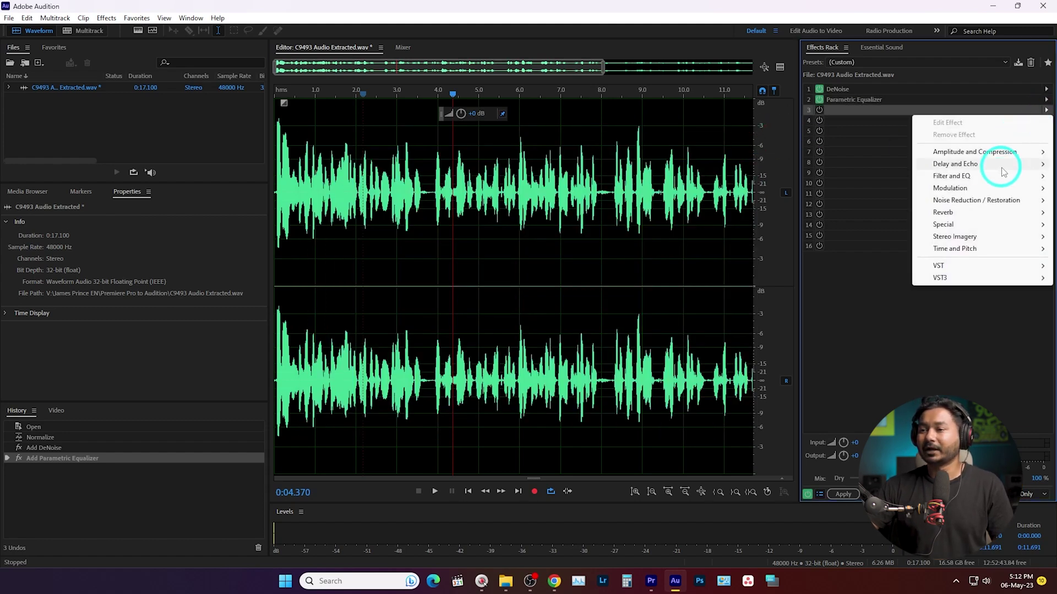
pyautogui.moveTo(991, 181)
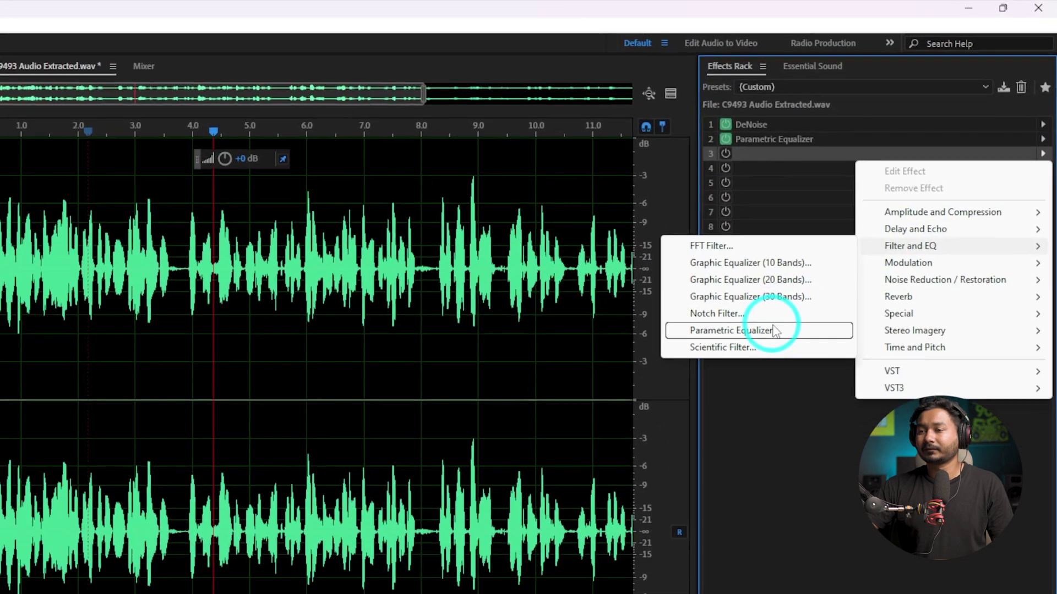
pyautogui.click(773, 330)
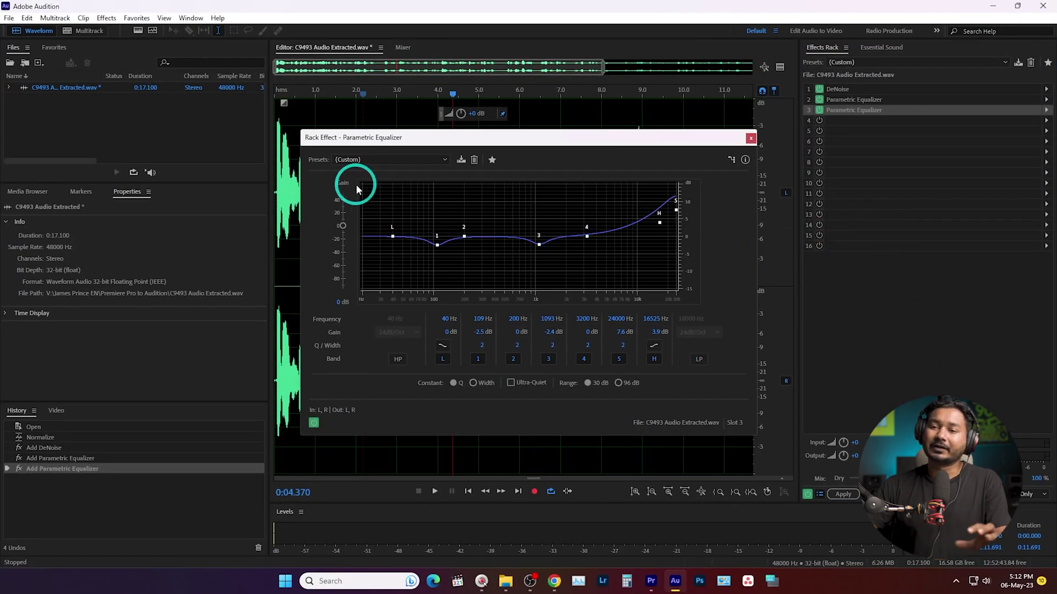
pyautogui.click(383, 164)
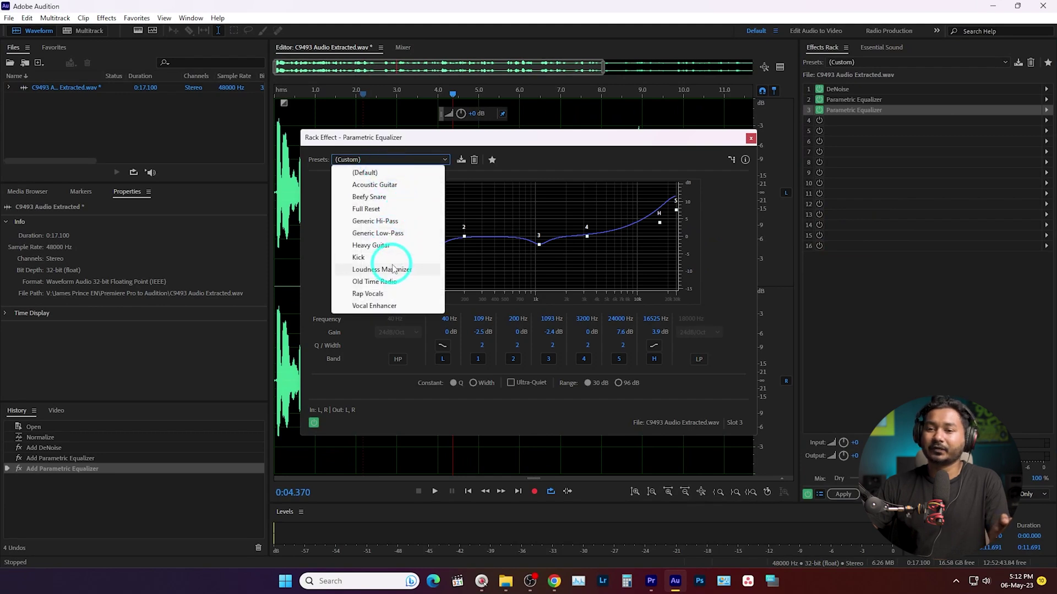
pyautogui.click(382, 305)
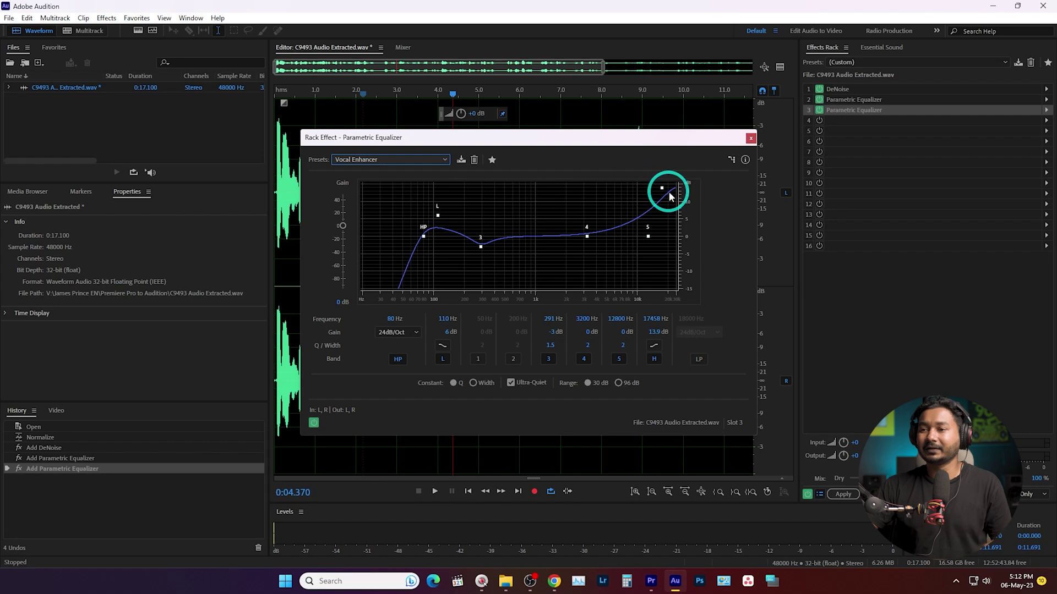
pyautogui.click(315, 423)
pyautogui.press('space')
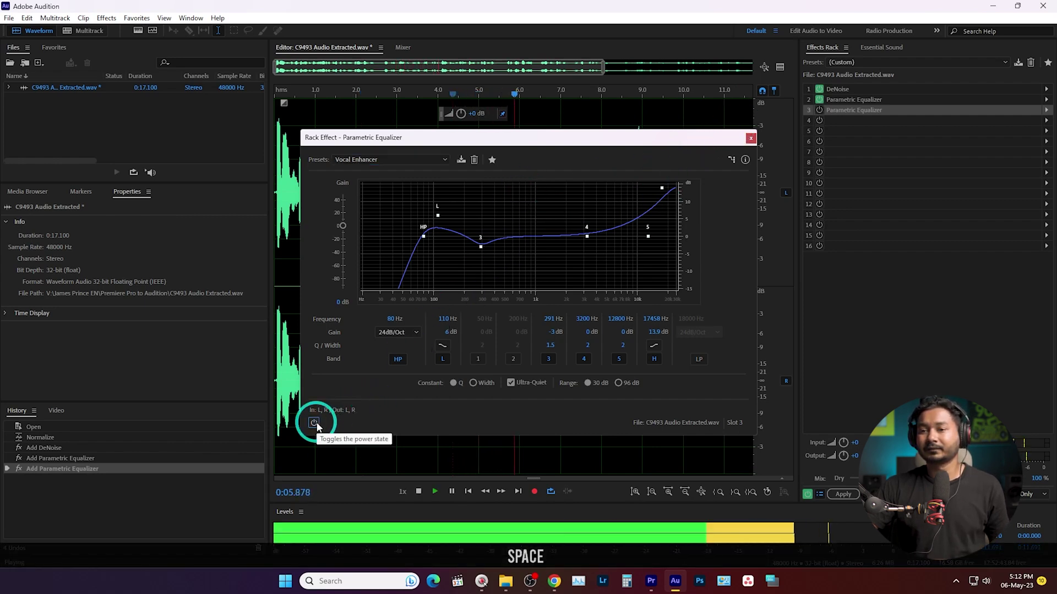
pyautogui.press('space')
pyautogui.click(315, 423)
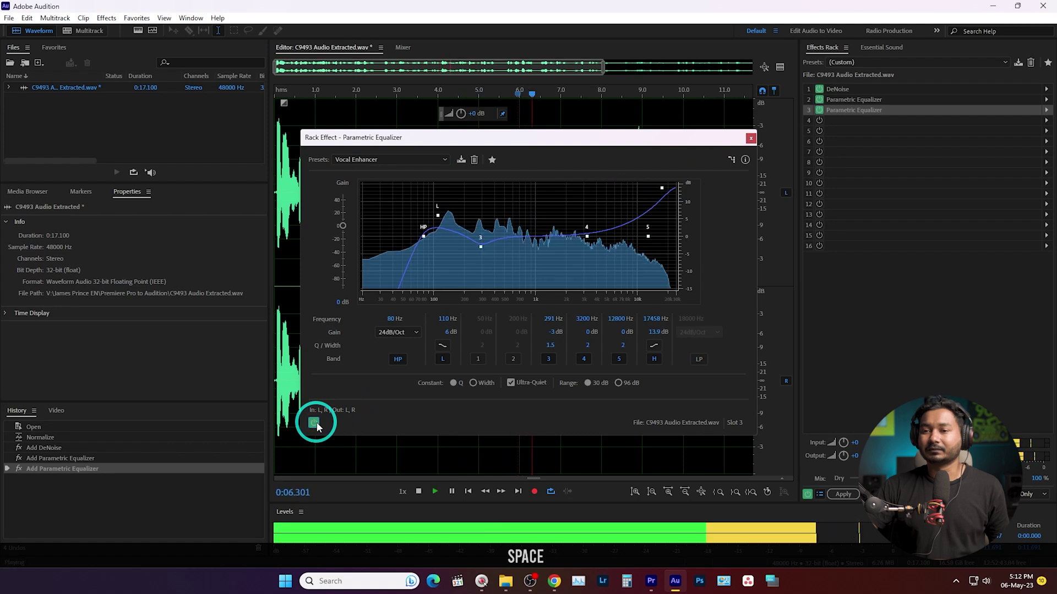
# Move the low band to 63 Hz at 4.7 dB, make band 3 a small cut, and compare.
pyautogui.click(436, 237)
pyautogui.click(438, 220)
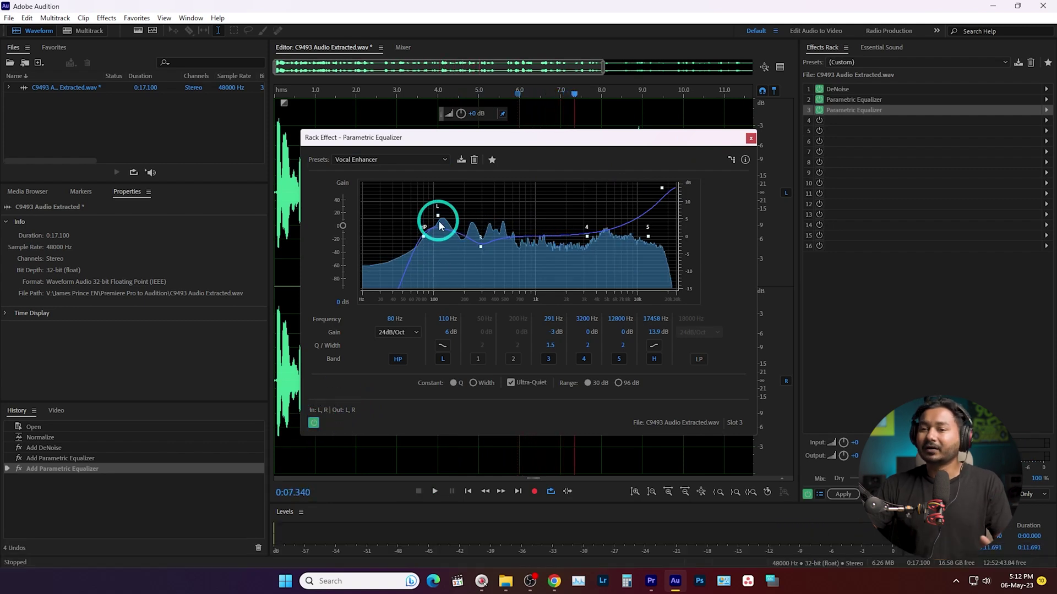
pyautogui.click(432, 221)
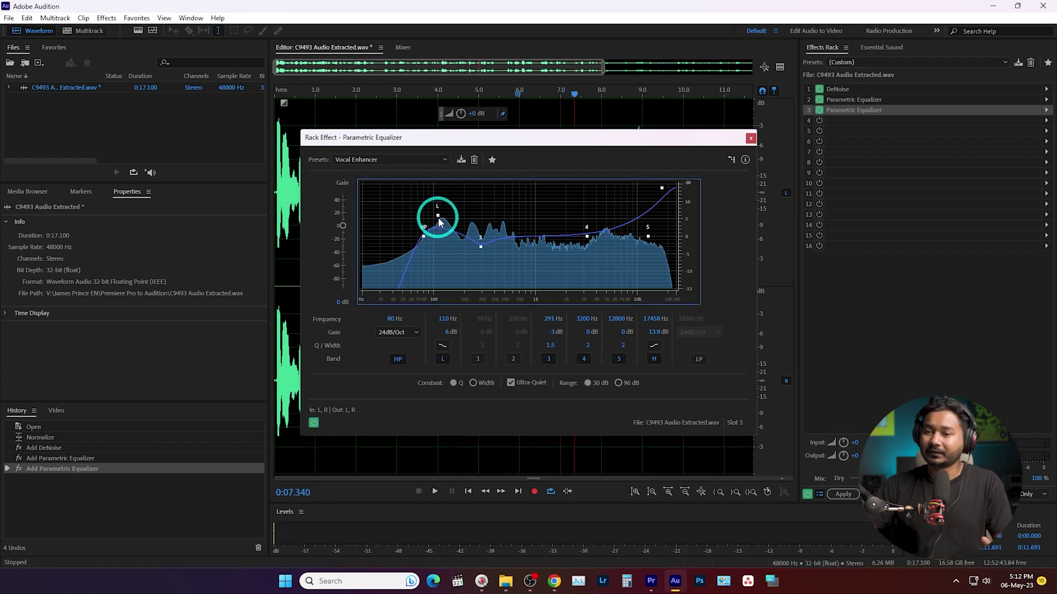
pyautogui.moveTo(439, 219); pyautogui.dragTo(413, 219)
pyautogui.click(480, 248)
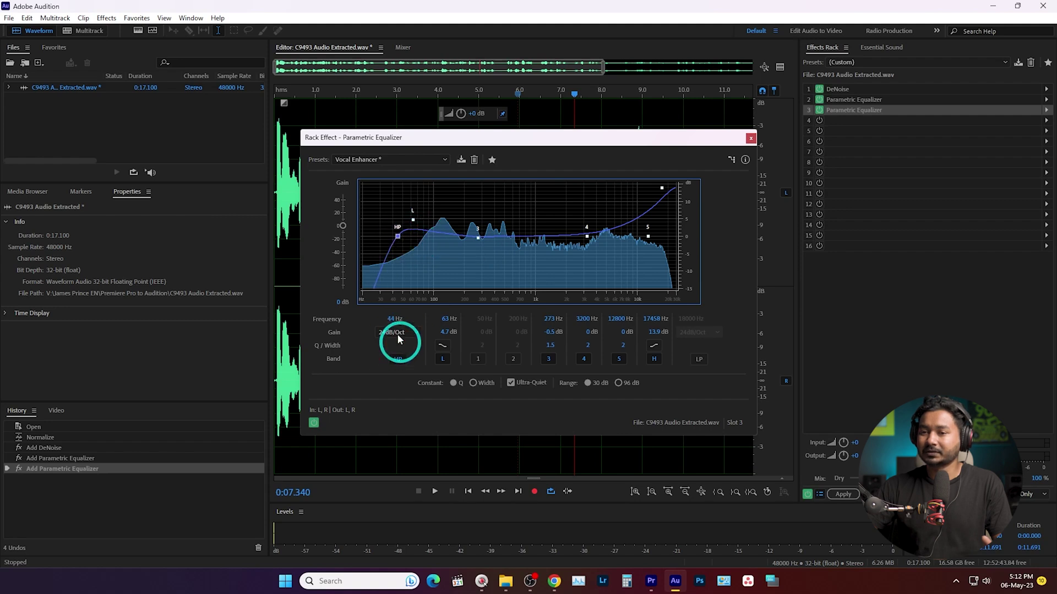
pyautogui.click(428, 242)
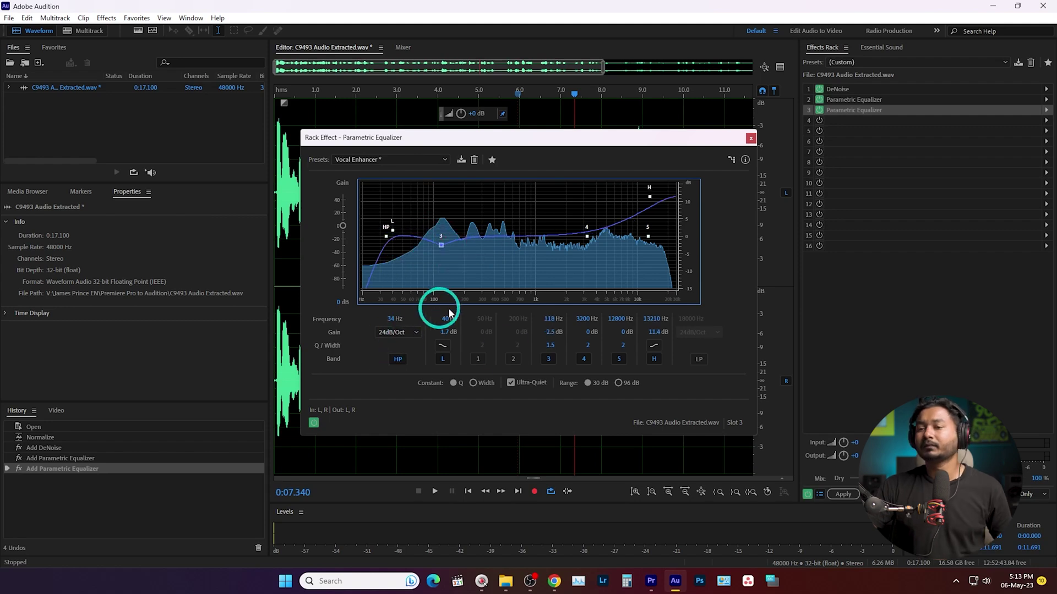
pyautogui.click(314, 423)
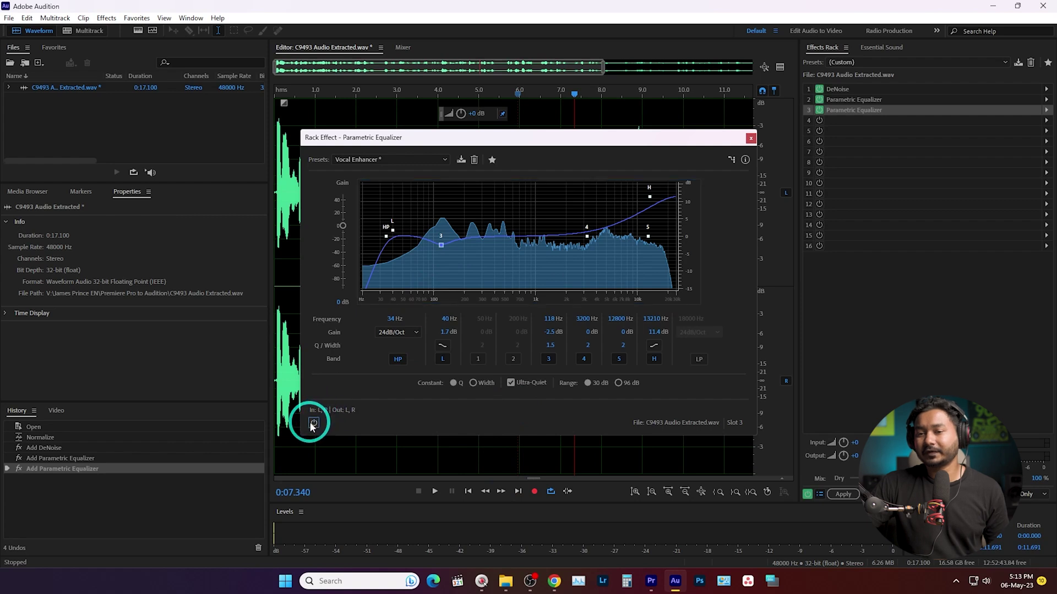
pyautogui.press('space')
pyautogui.click(314, 423)
pyautogui.press('space')
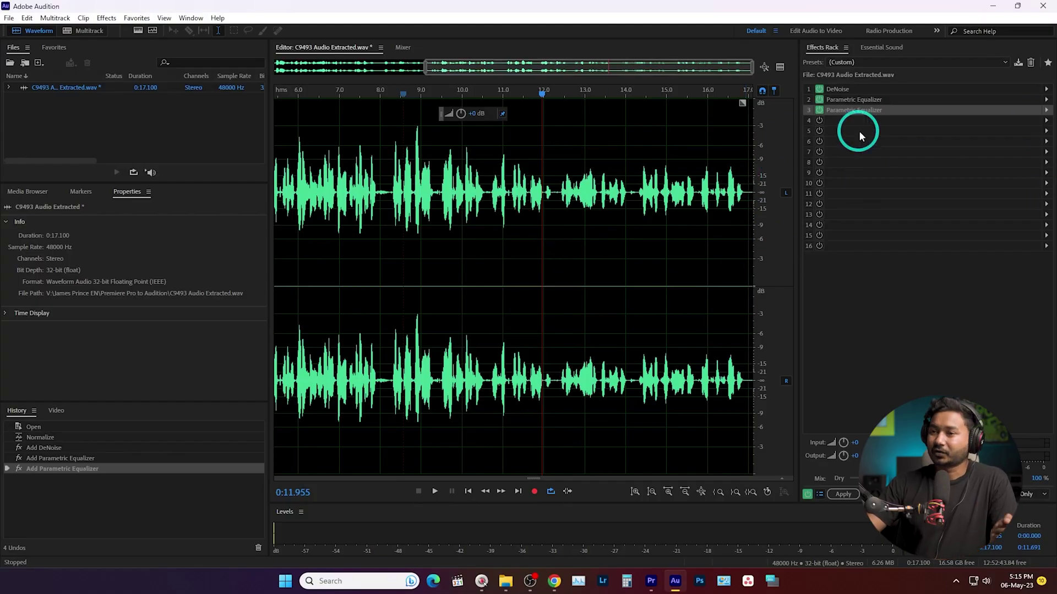
# Add a Multiband Compressor to slot 4 with the Broadcast preset and play the result.
pyautogui.click(925, 119)
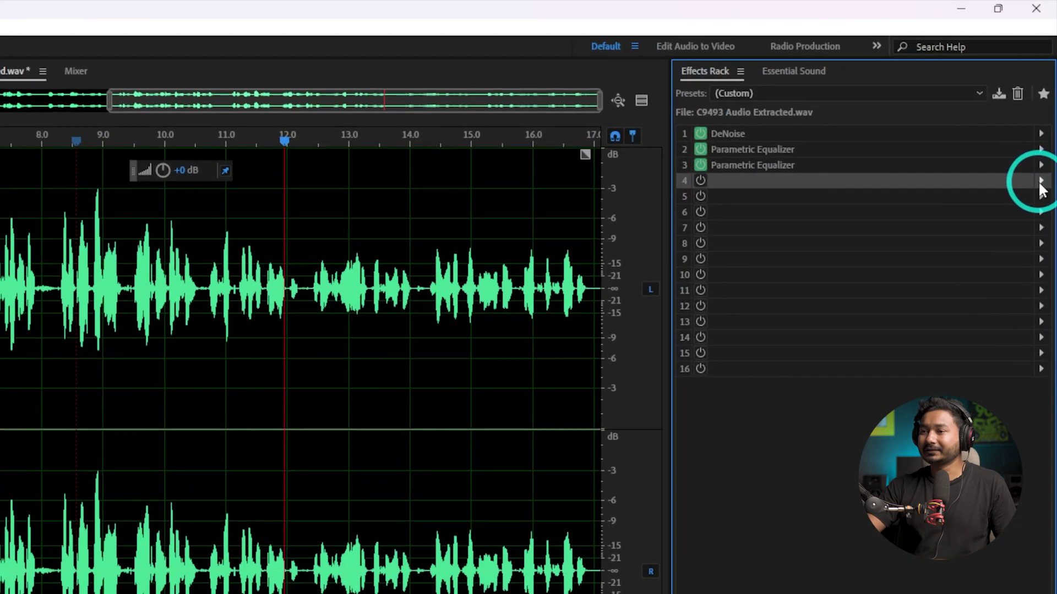
pyautogui.click(1043, 120)
pyautogui.moveTo(975, 243)
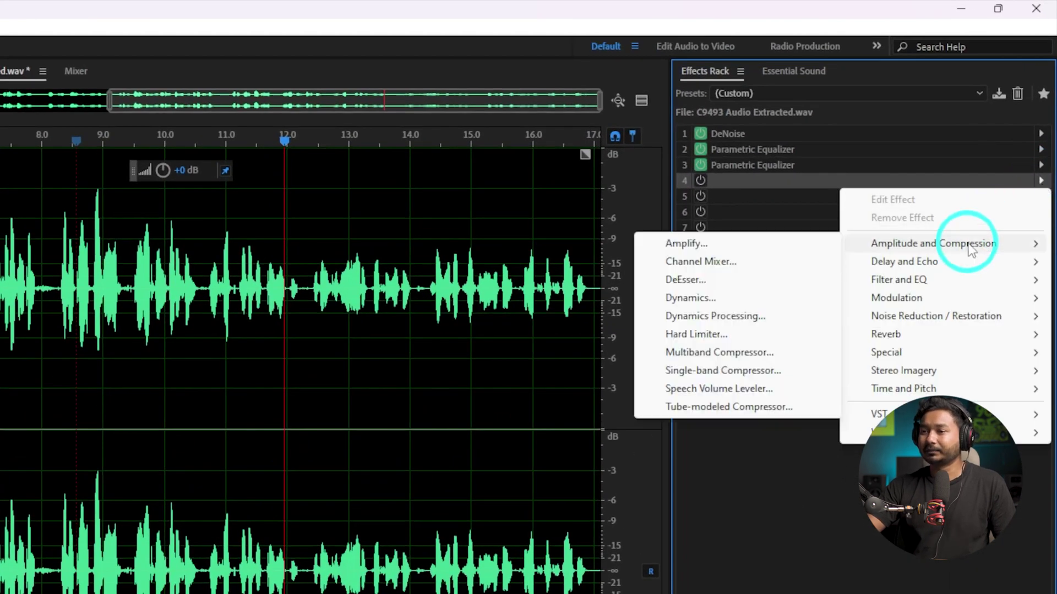
pyautogui.click(753, 354)
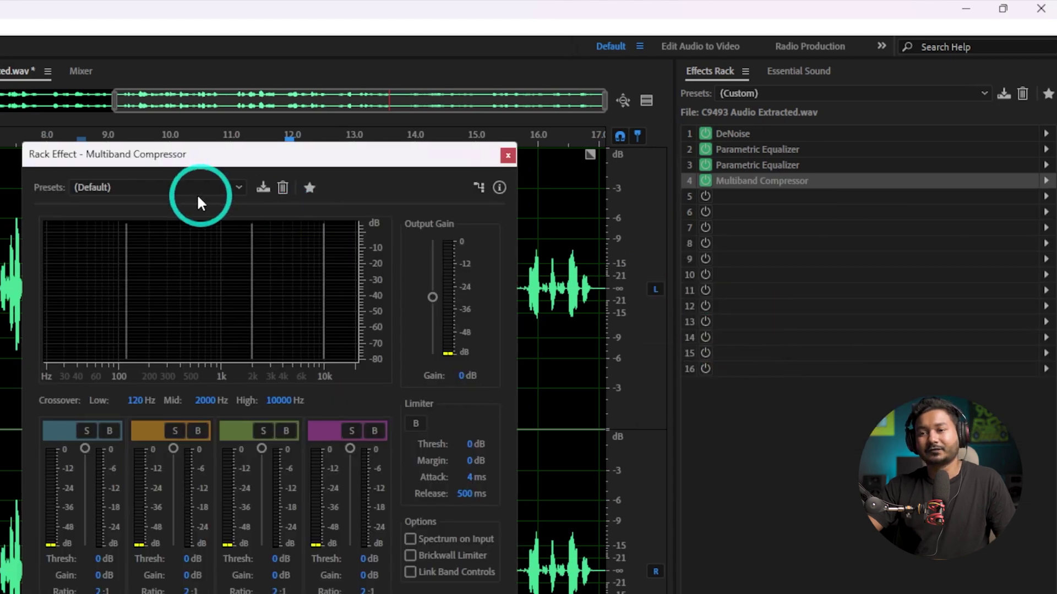
pyautogui.click(191, 192)
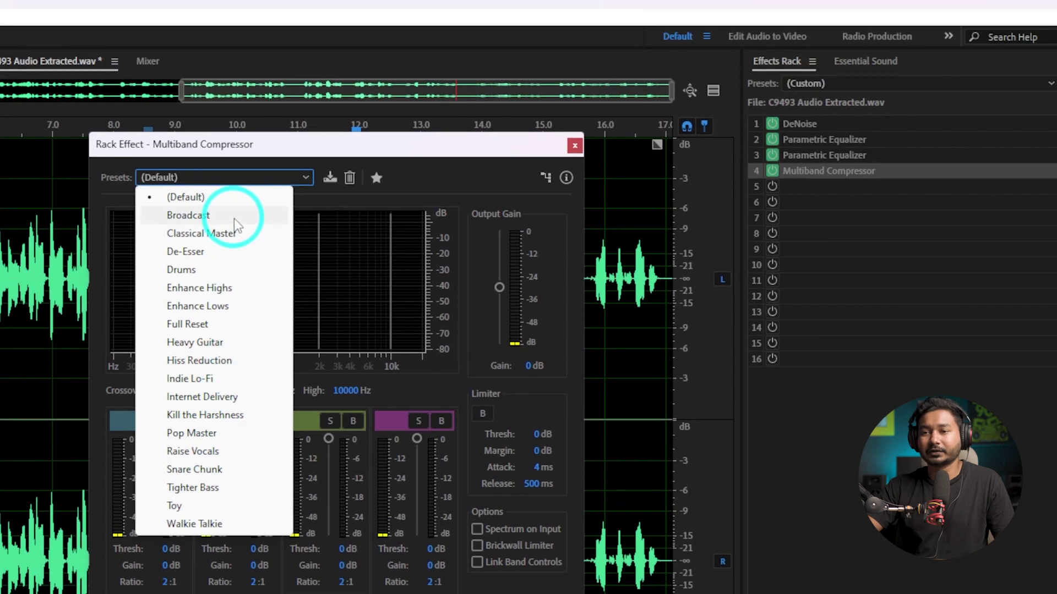
pyautogui.click(233, 218)
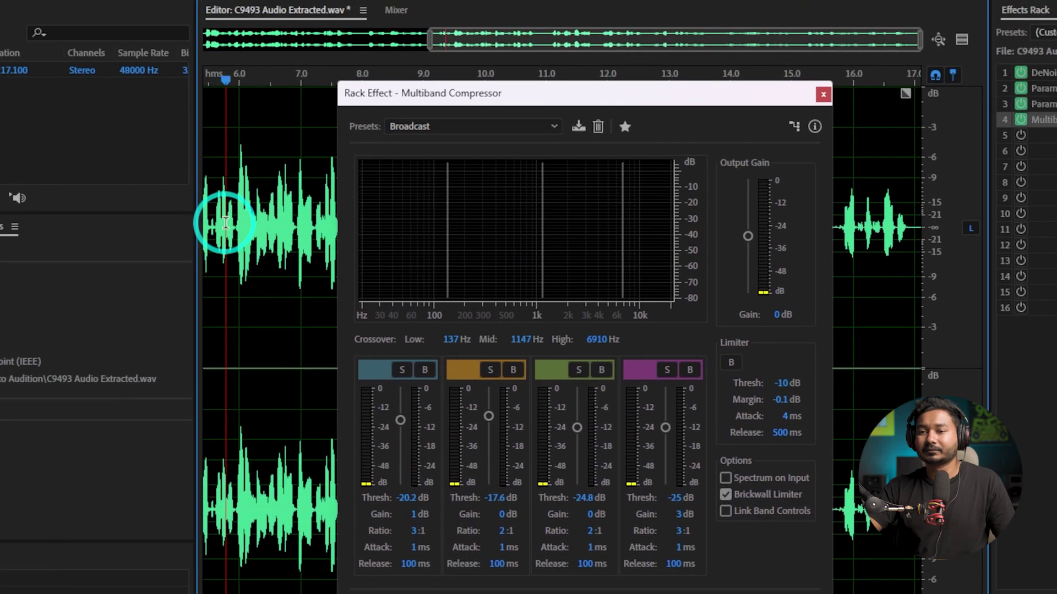
pyautogui.press('space')
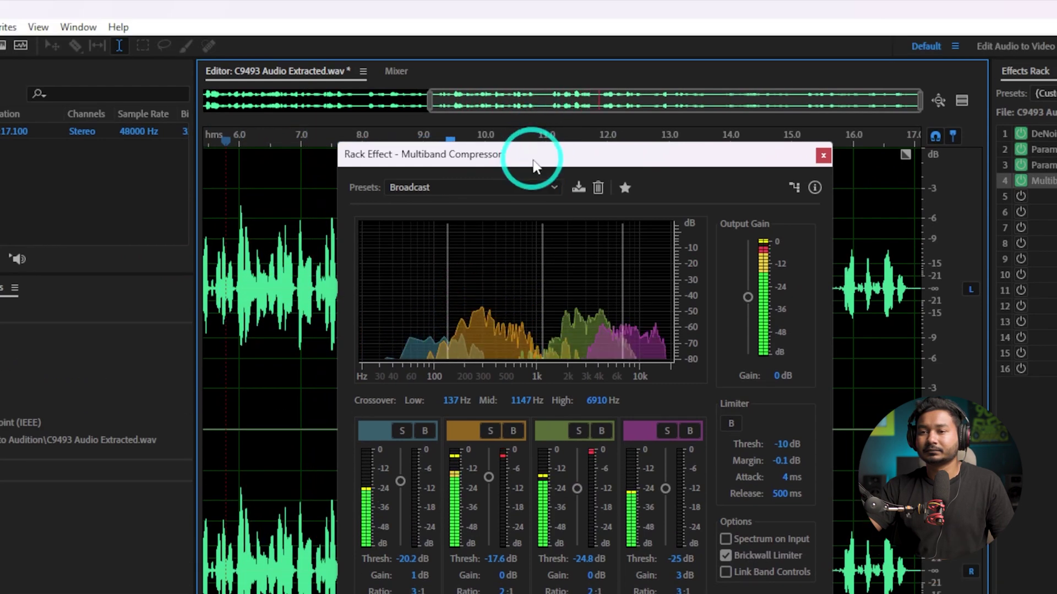
# Lower the compressor's output gain to -5 dB and close its settings.
pyautogui.moveTo(540, 99); pyautogui.dragTo(859, 228)
pyautogui.moveTo(853, 289); pyautogui.dragTo(837, 230)
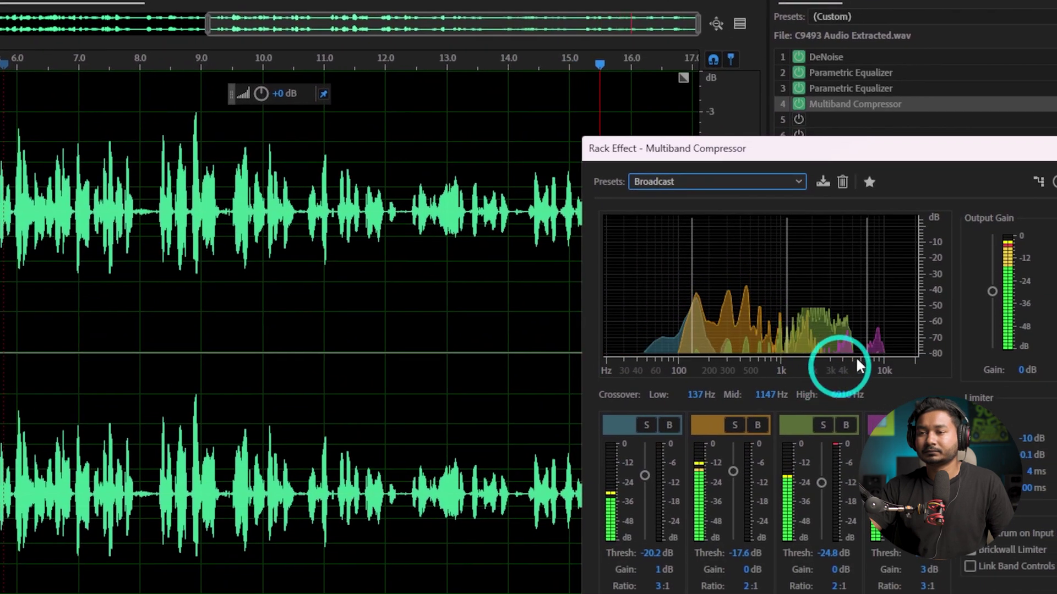
pyautogui.moveTo(893, 290); pyautogui.dragTo(891, 306)
pyautogui.click(969, 150)
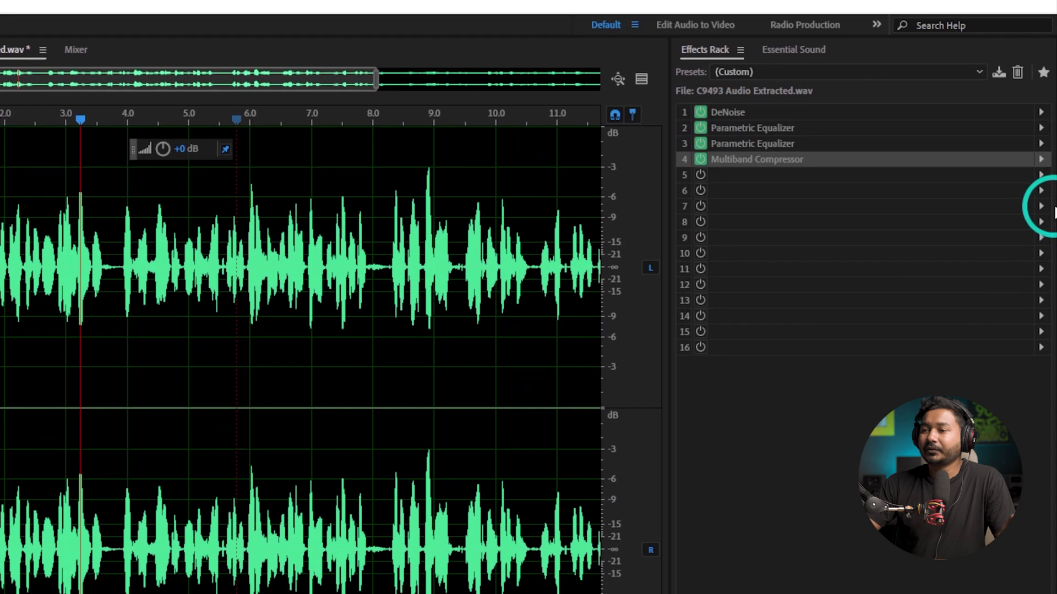
# Add a Hard Limiter to slot 5 with maximum amplitude set to -3 dB.
pyautogui.click(1040, 196)
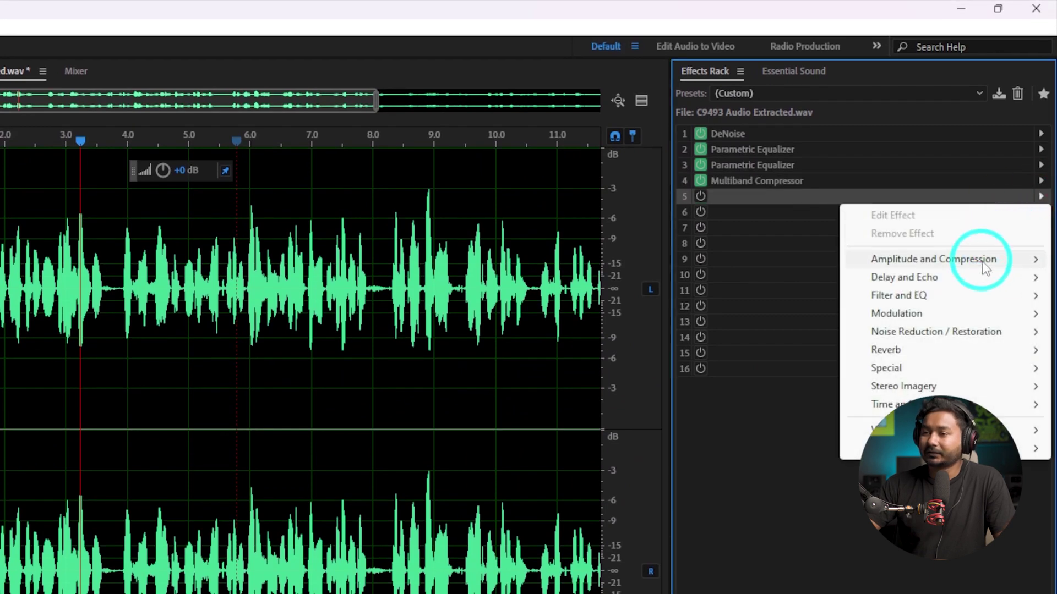
pyautogui.moveTo(976, 259)
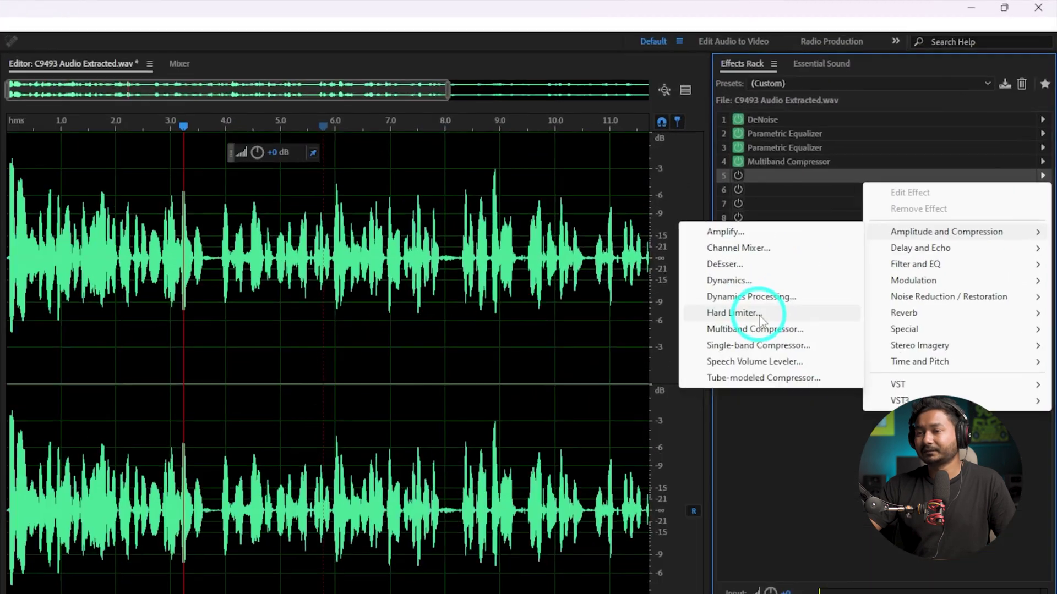
pyautogui.click(825, 234)
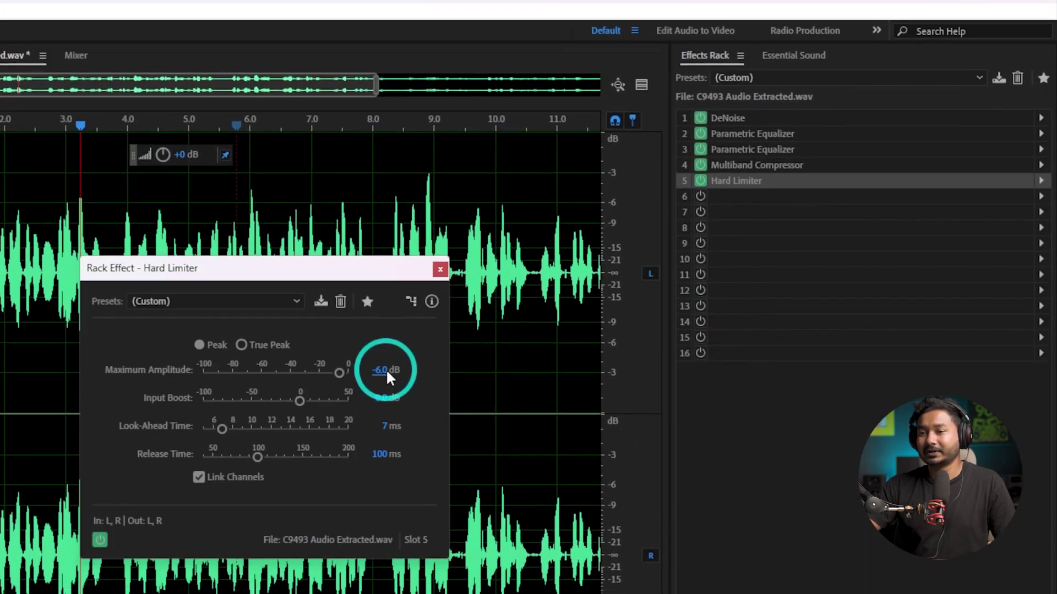
pyautogui.click(386, 369)
pyautogui.write('-')
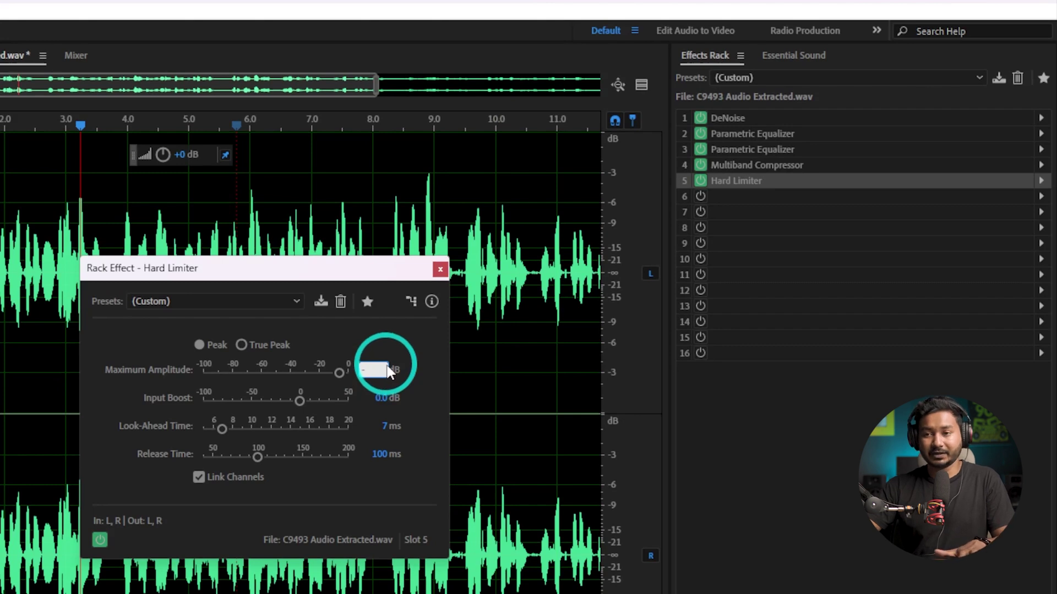
pyautogui.write('3')
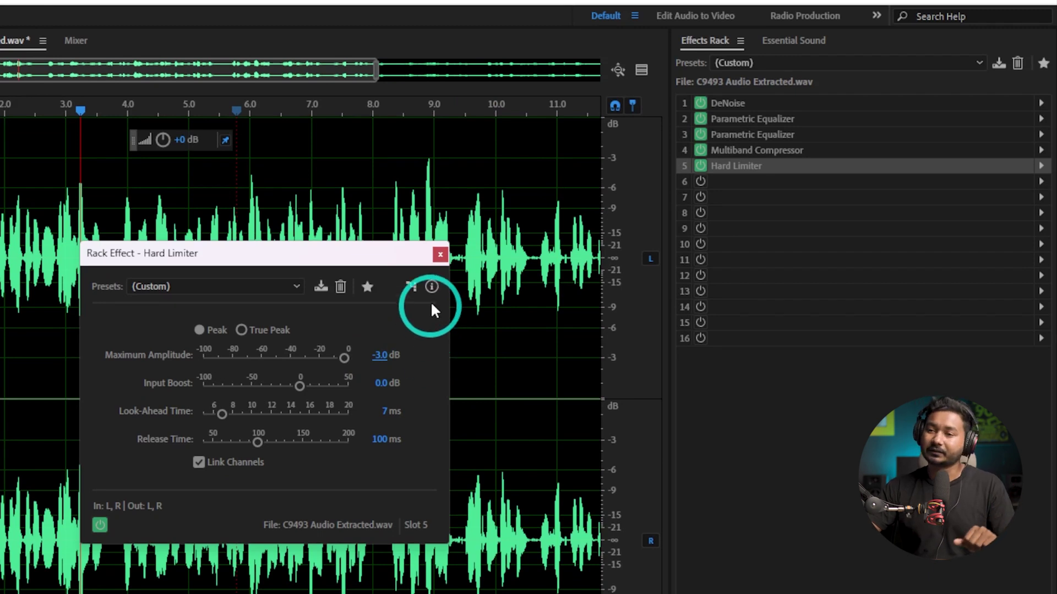
pyautogui.click(440, 255)
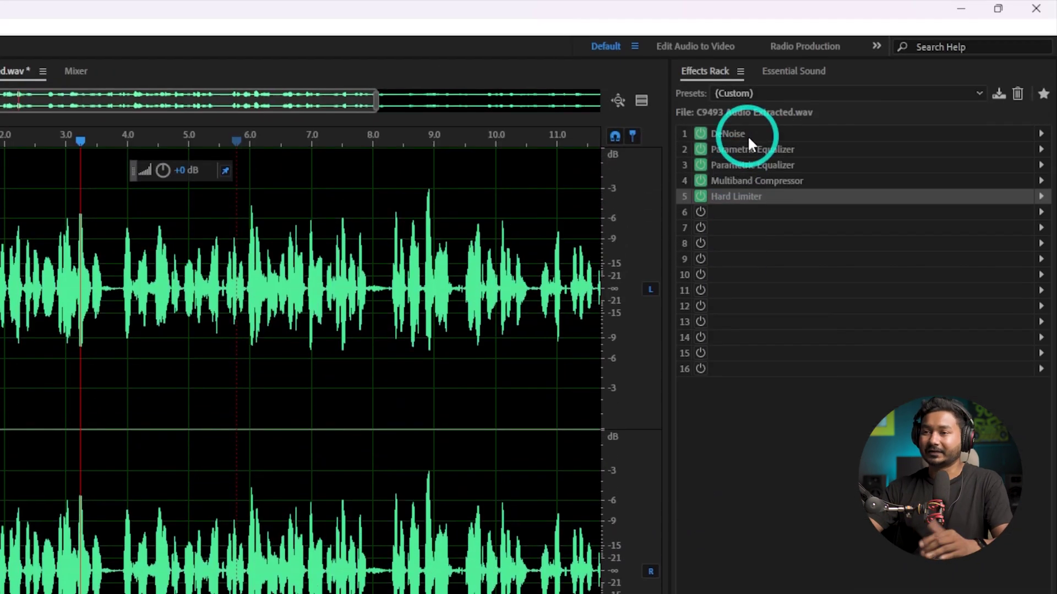
# Check the DeNoise and two EQ effects, then apply the whole rack to the dialogue waveform.
pyautogui.click(747, 134)
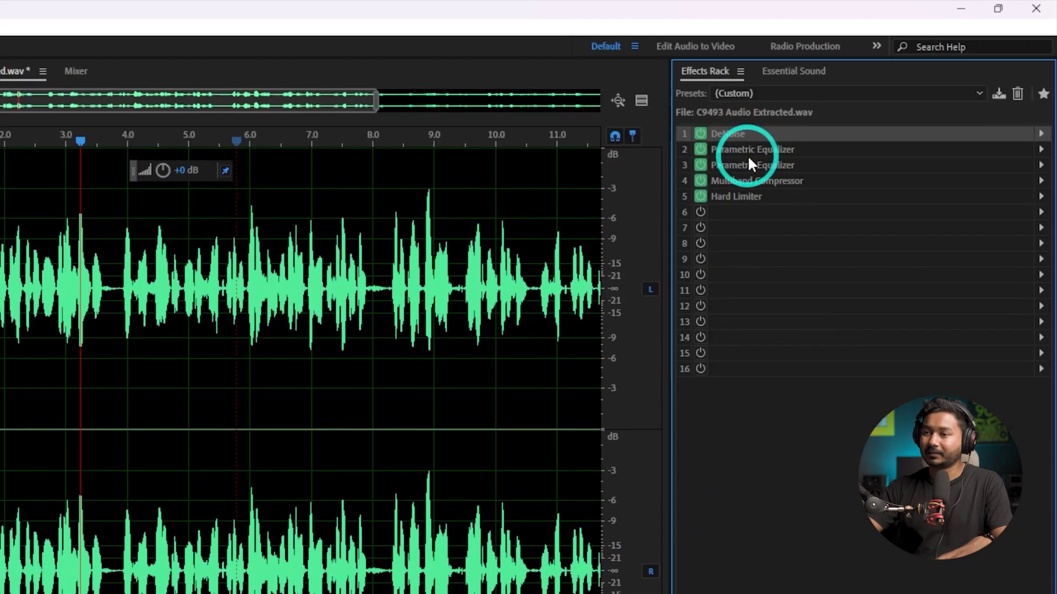
pyautogui.click(748, 148)
pyautogui.click(750, 165)
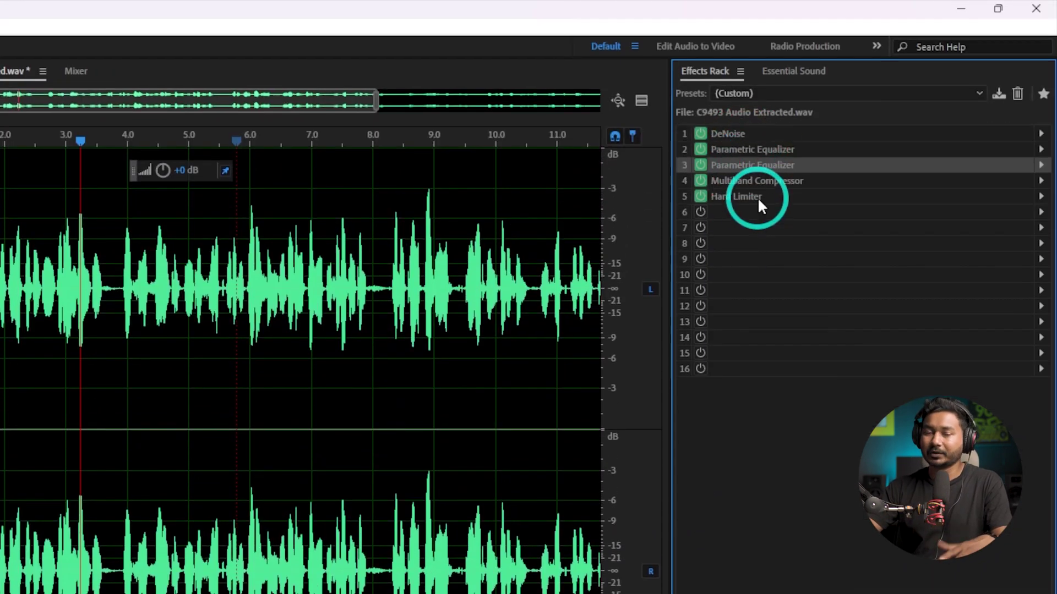
pyautogui.click(774, 464)
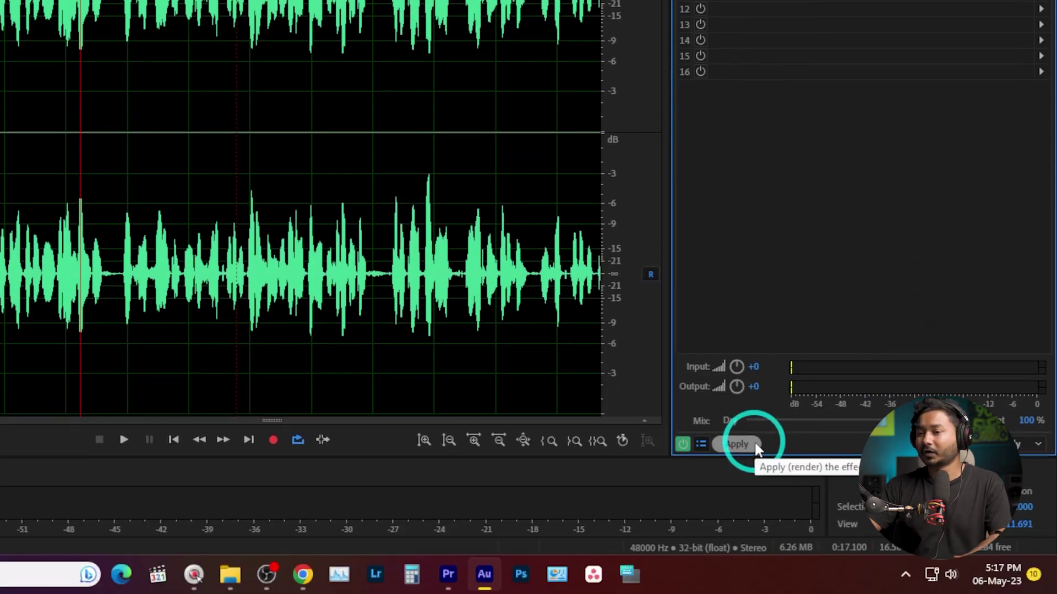
pyautogui.click(755, 438)
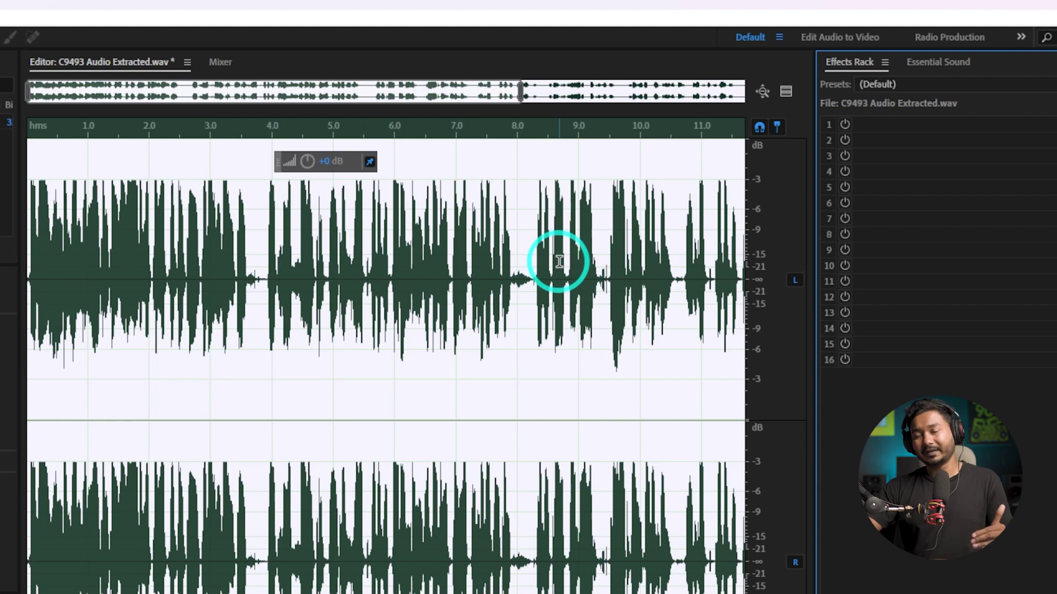
# Play the processed dialogue from 1.0 s.
pyautogui.click(240, 277)
pyautogui.click(88, 272)
pyautogui.press('space')
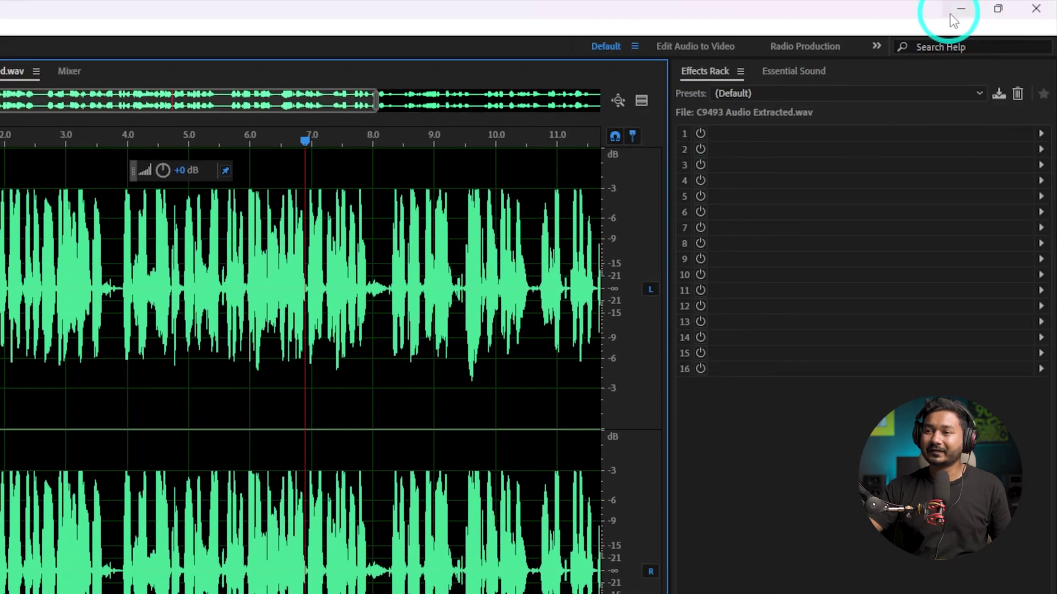
# Back in Premiere Pro, play the Audition-processed dialogue from 02:23 and again from 03:03.
pyautogui.click(962, 11)
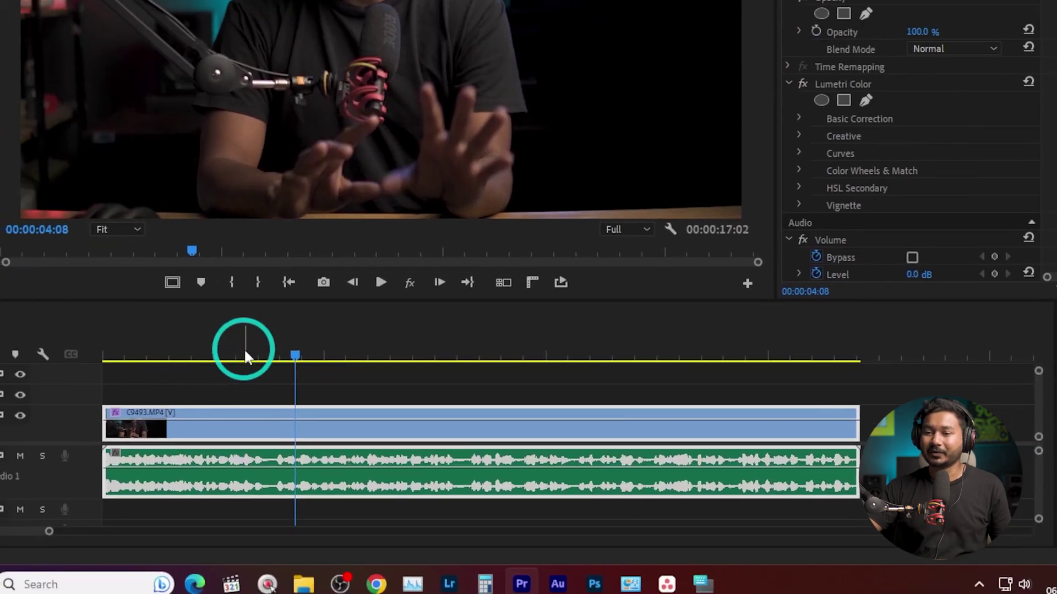
pyautogui.click(236, 344)
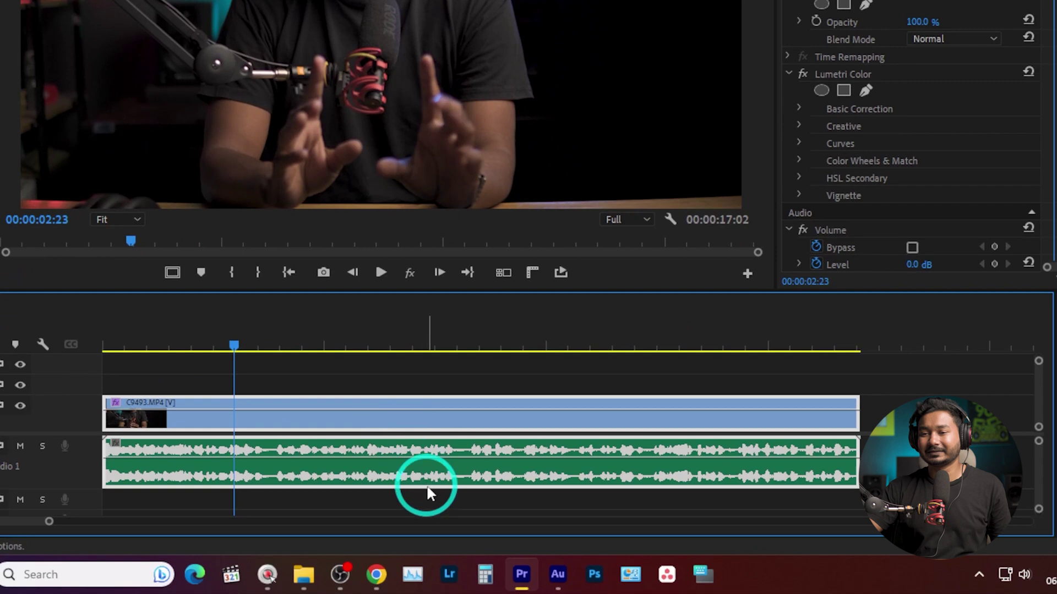
pyautogui.press('space')
pyautogui.press('space')
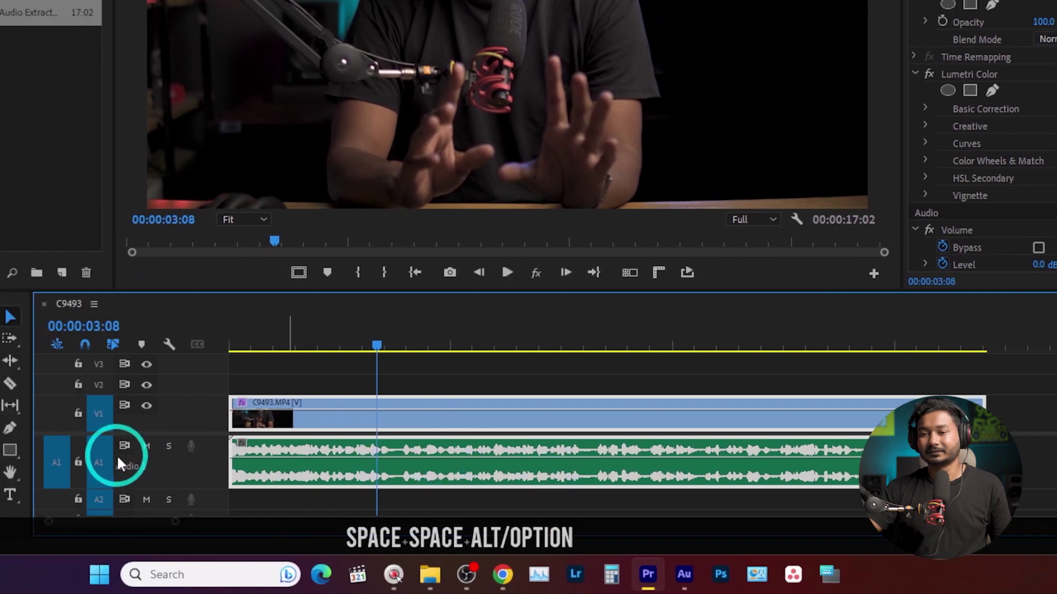
pyautogui.scroll(2, 116, 457)
pyautogui.press('space')
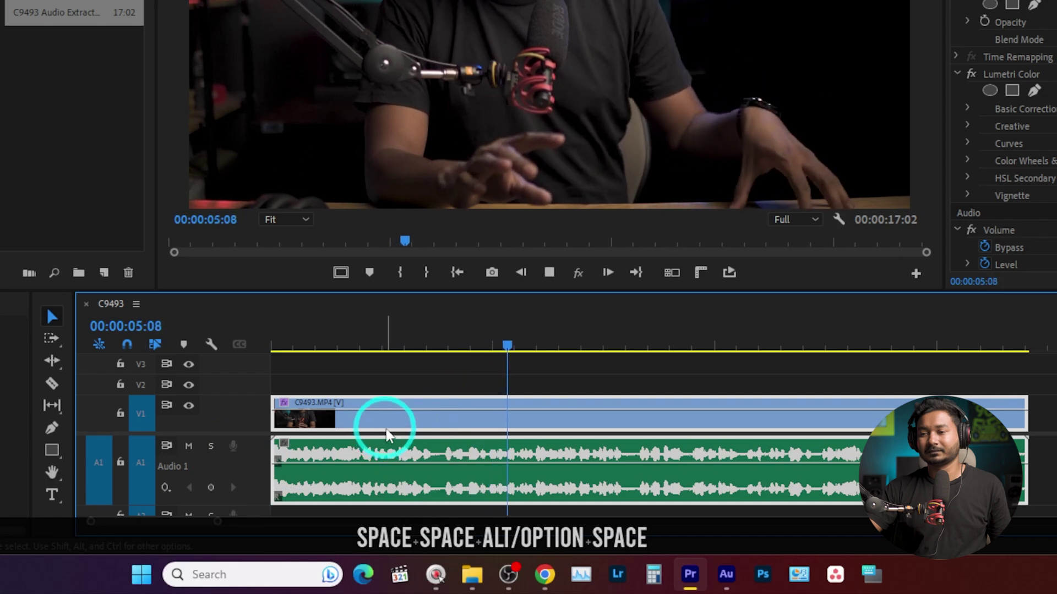
pyautogui.press('space')
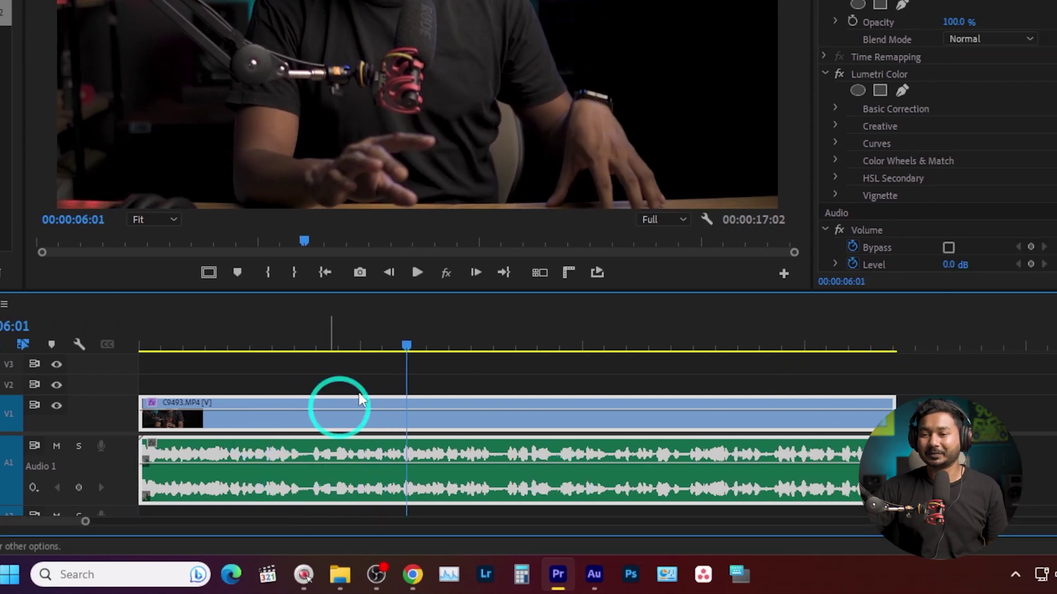
pyautogui.click(346, 378)
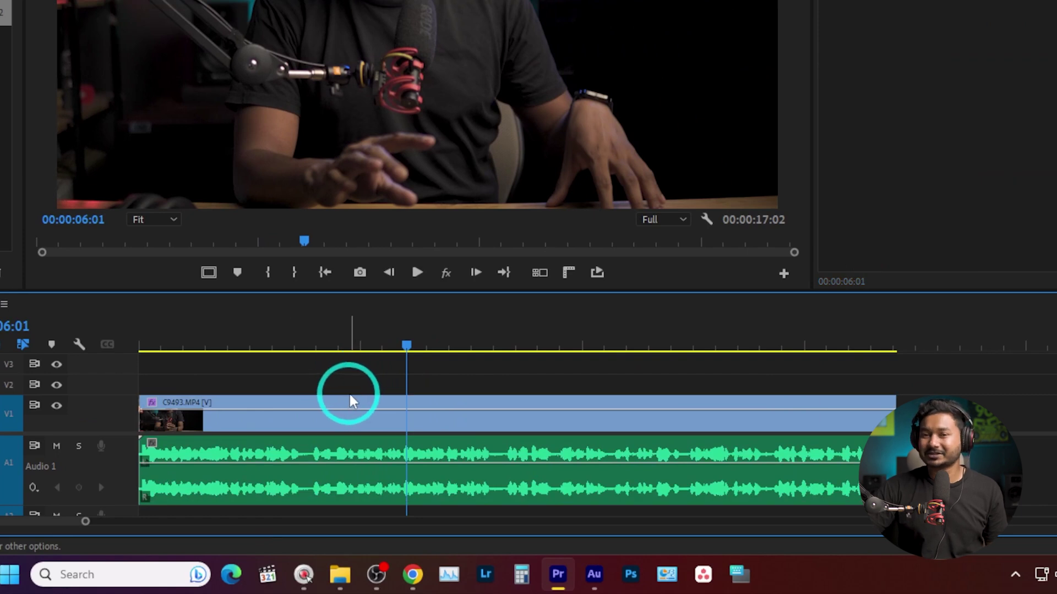
pyautogui.click(297, 342)
pyautogui.press('space')
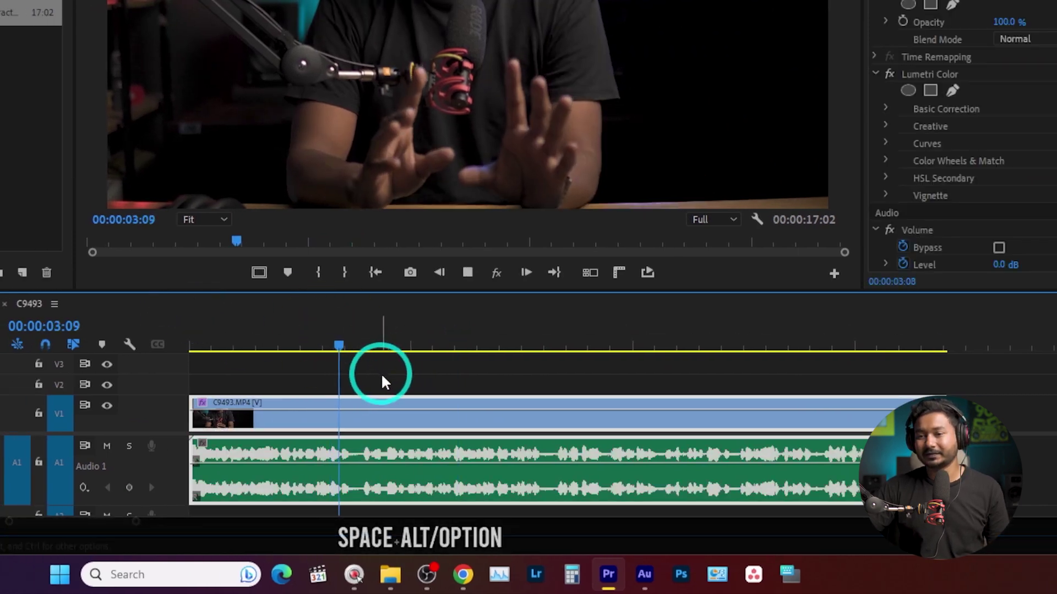
pyautogui.scroll(-3, 245, 352)
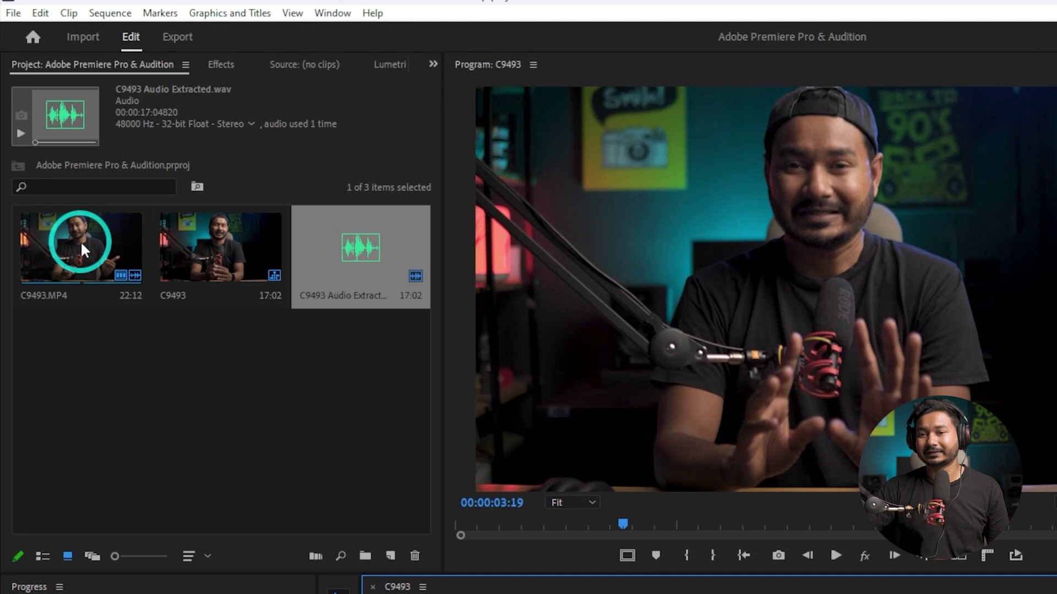
# Add a second copy of C9493.MP4 after the first clip and play it from 28:05.
pyautogui.moveTo(81, 240); pyautogui.dragTo(1054, 593)
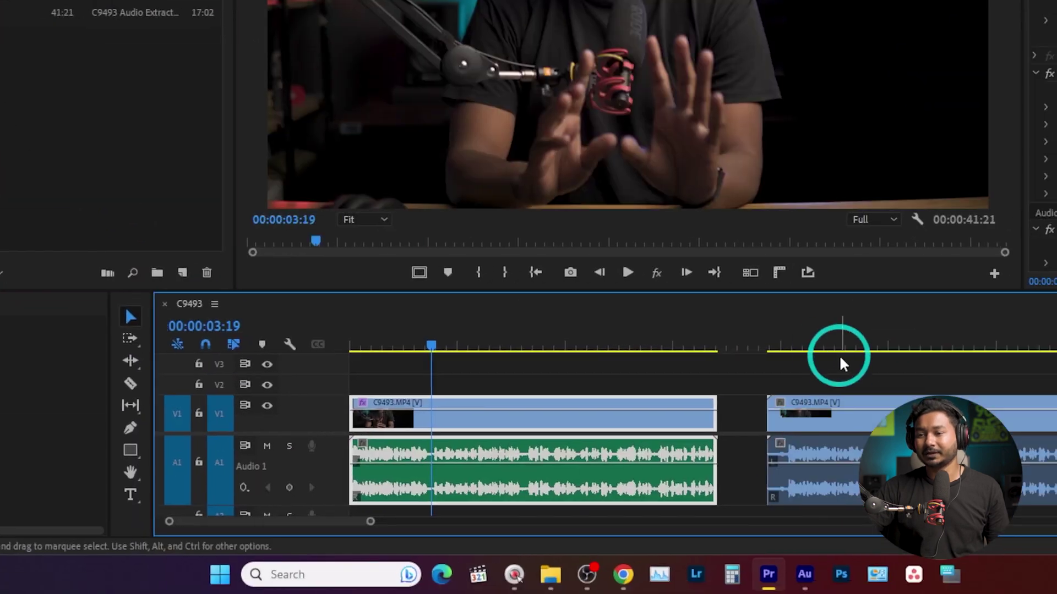
pyautogui.click(798, 337)
pyautogui.press('space')
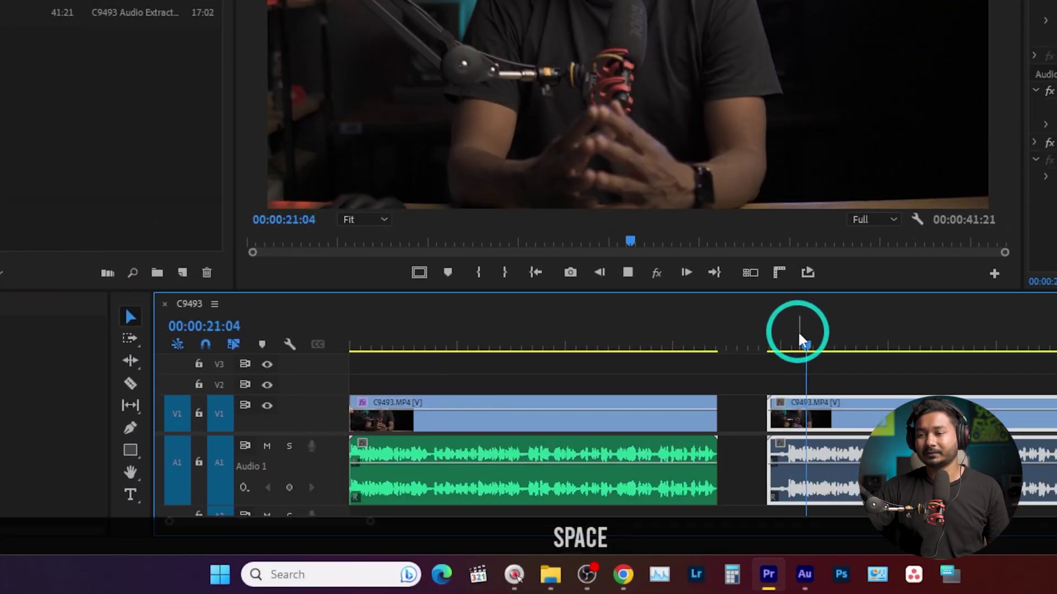
pyautogui.moveTo(798, 338); pyautogui.dragTo(959, 345)
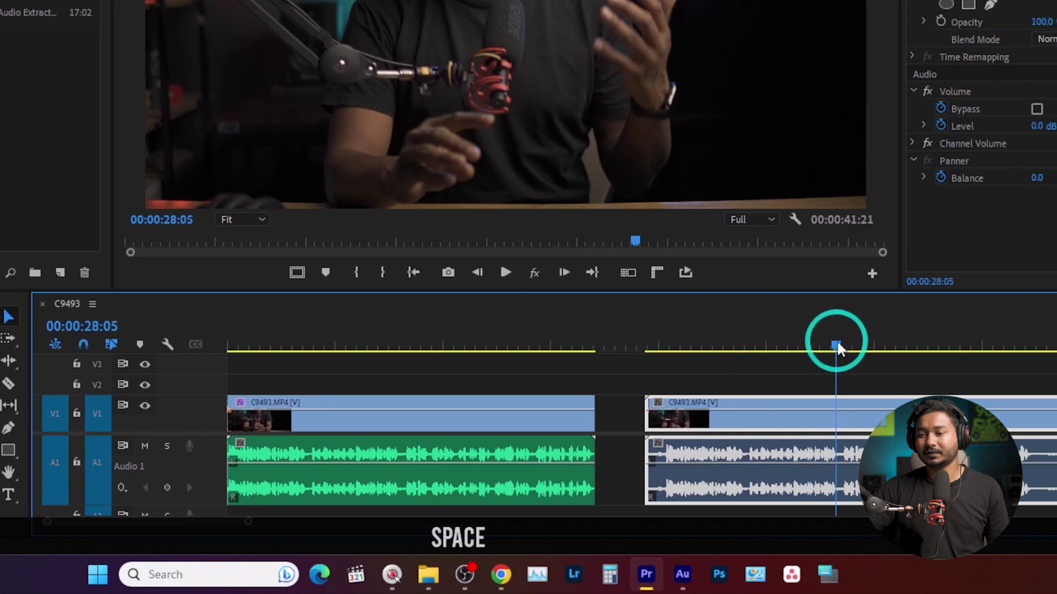
pyautogui.press('space')
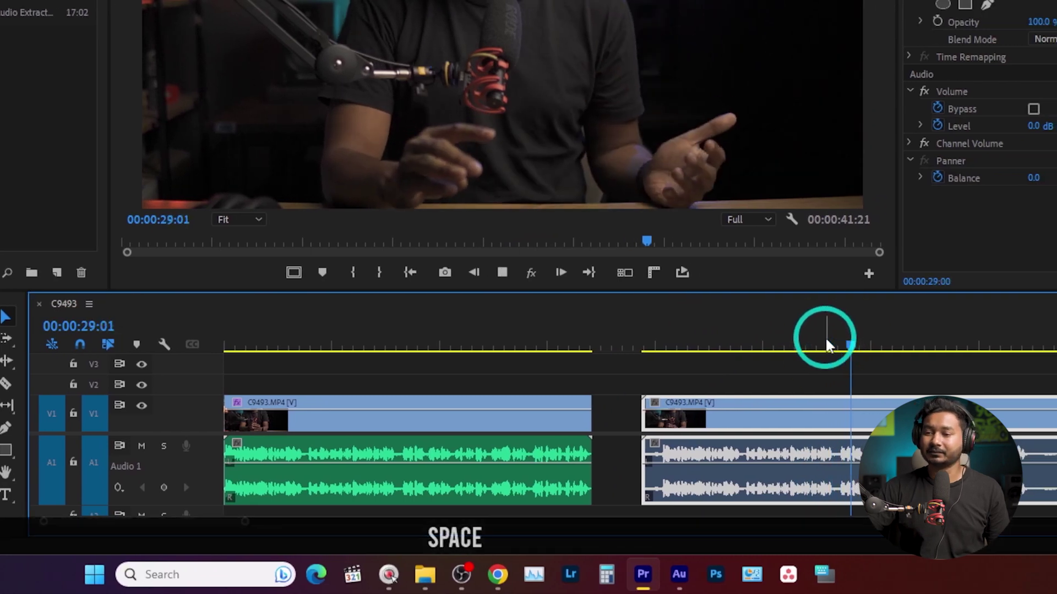
# Alternate playback between the first clip near 09:08 and the second near 28:07.
pyautogui.moveTo(392, 337); pyautogui.dragTo(417, 341)
pyautogui.click(474, 401)
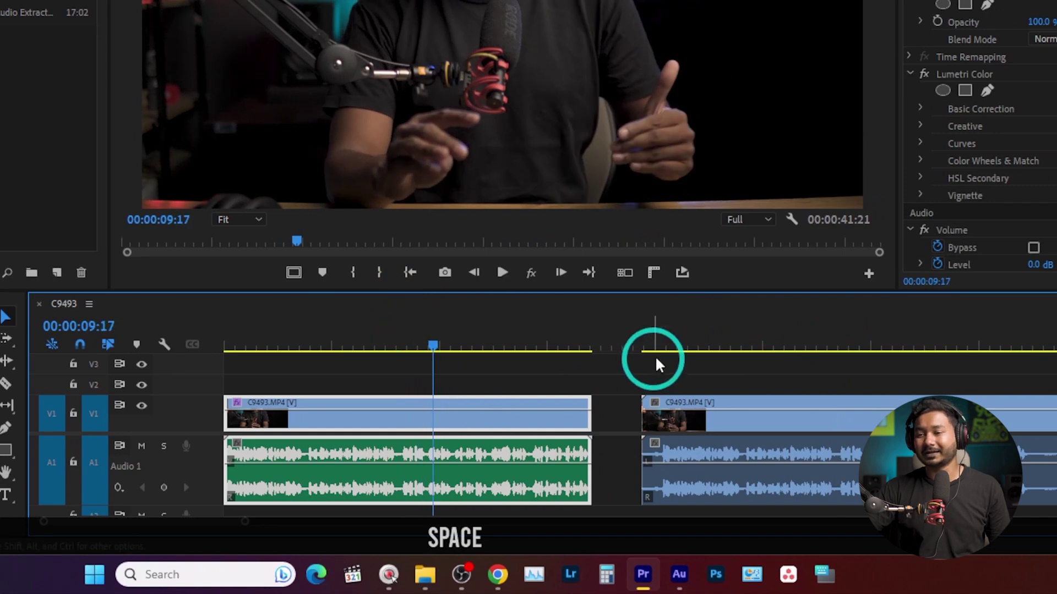
pyautogui.click(837, 351)
pyautogui.press('space')
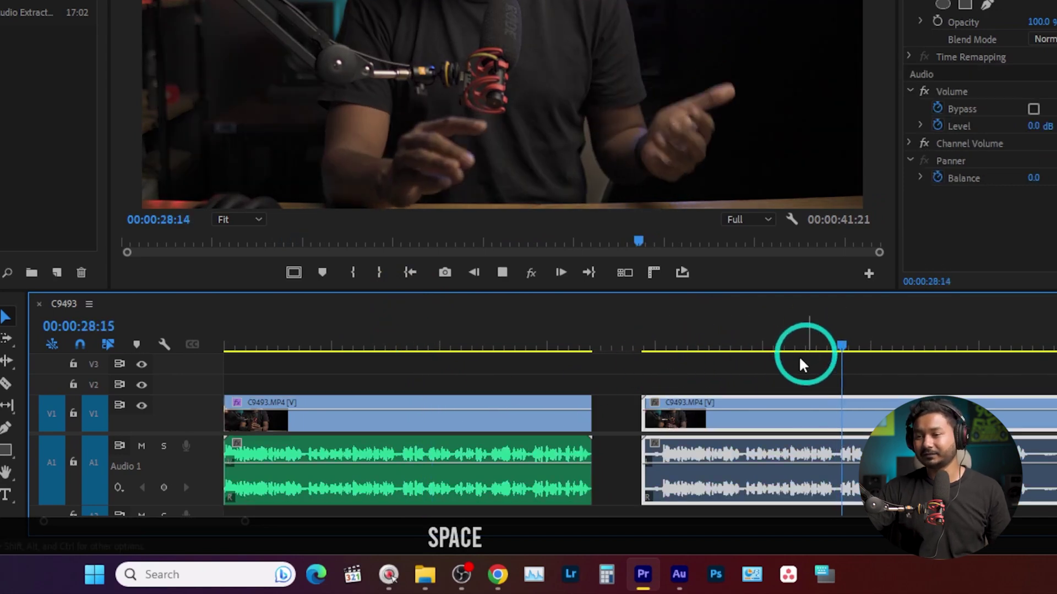
pyautogui.click(450, 412)
pyautogui.click(398, 351)
pyautogui.press('space')
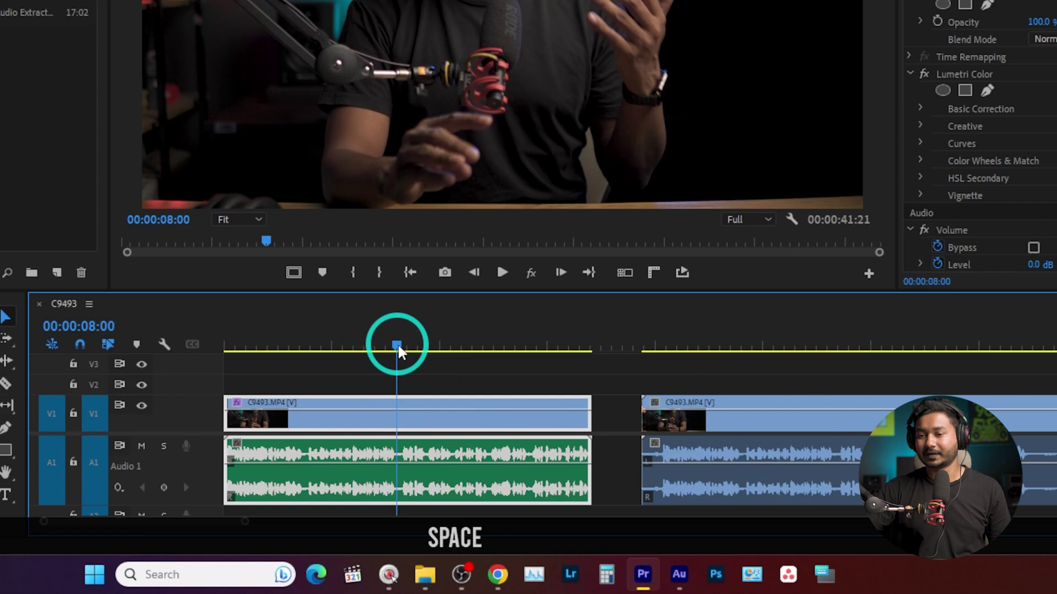